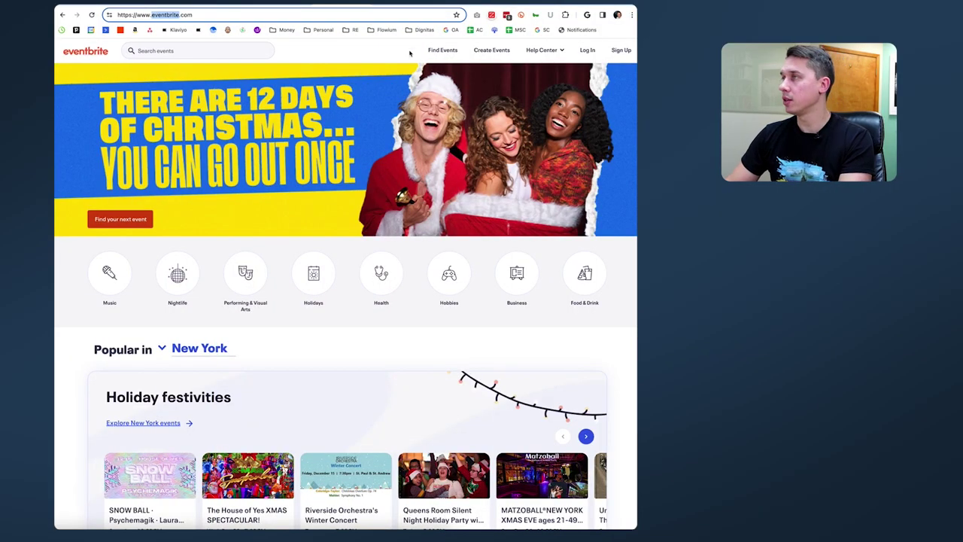
Sign in to Eventbrite and review the organization's list of two events.
click(590, 50)
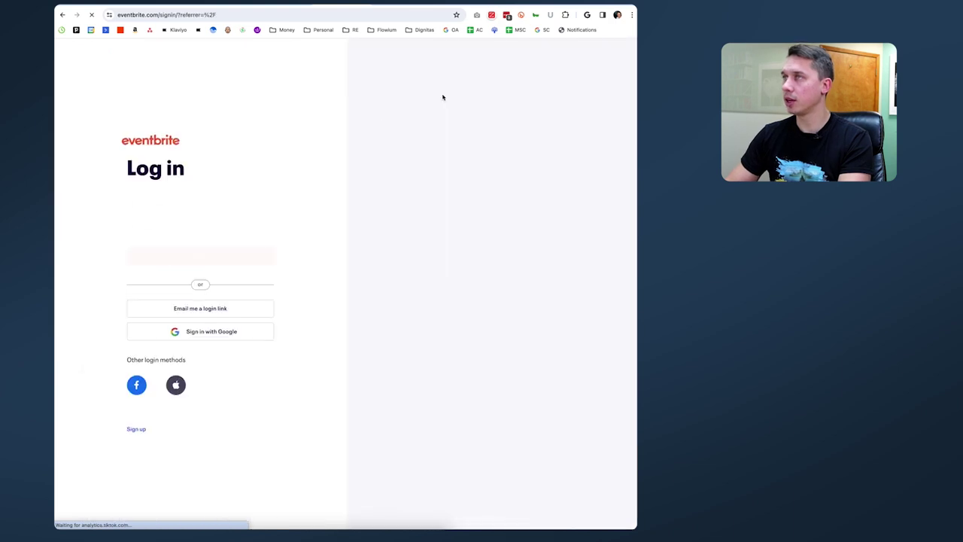
click(200, 259)
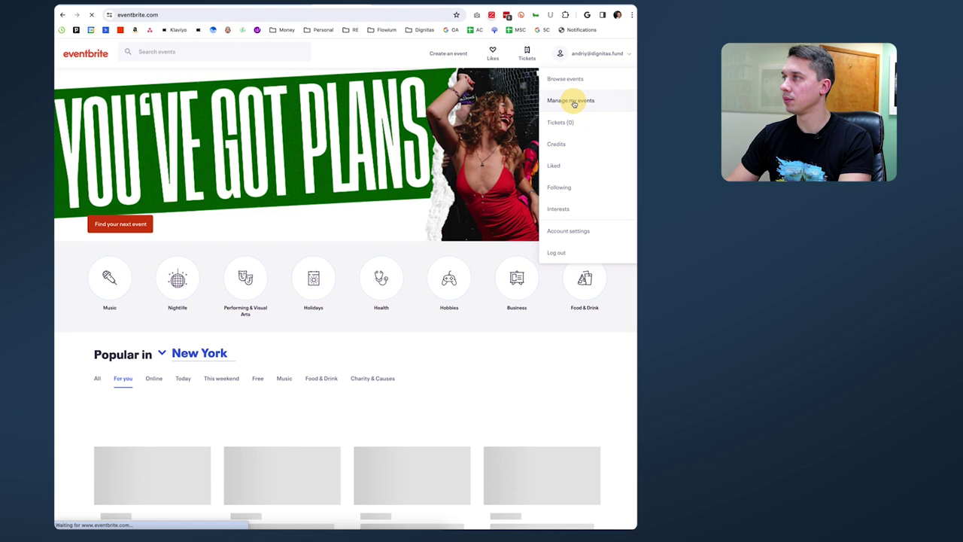
click(574, 103)
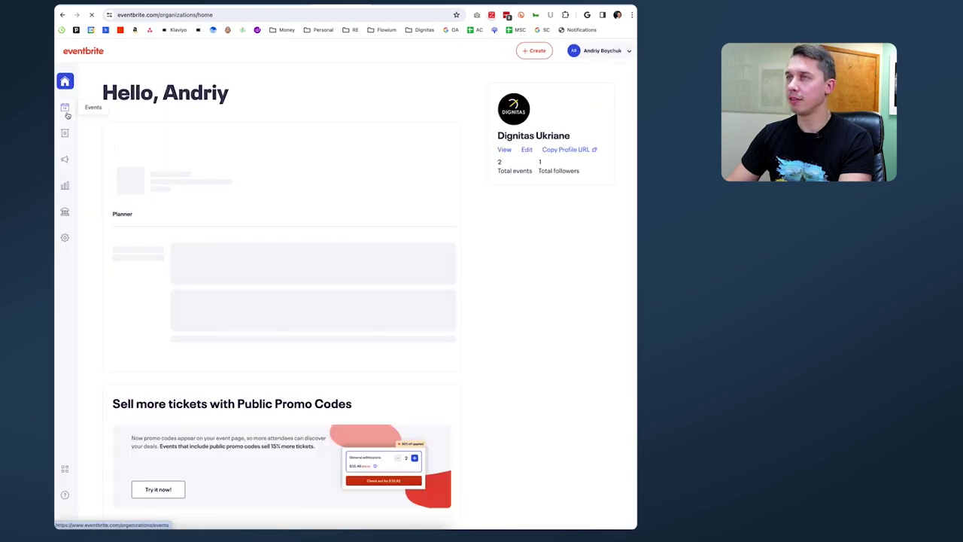
click(66, 112)
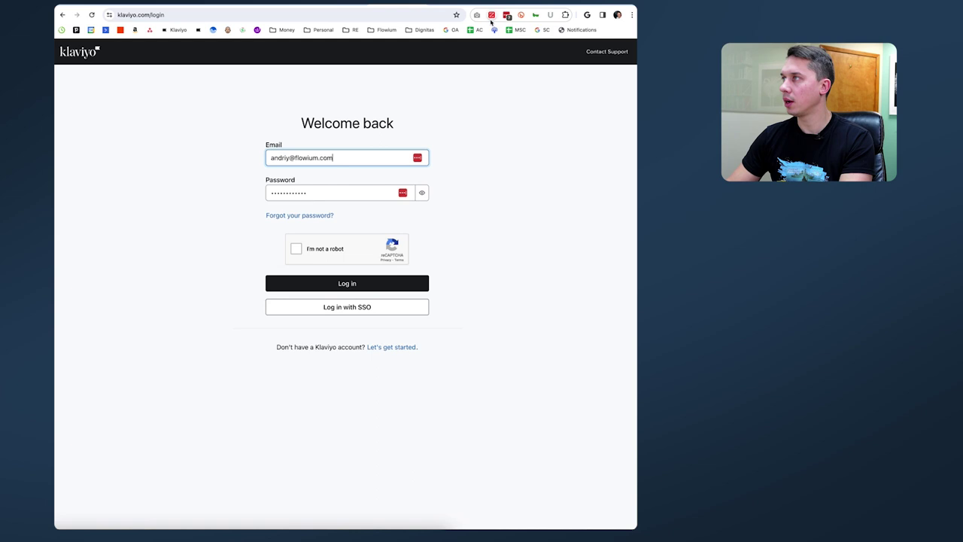
Pass the reCAPTCHA to log in to Klaviyo, then start adding an integration from the Integrations page.
click(316, 254)
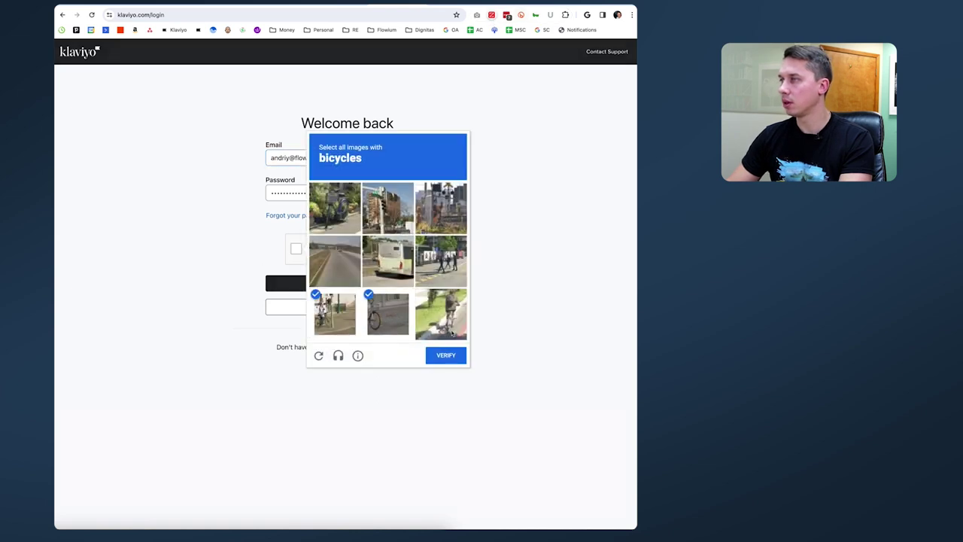
click(450, 359)
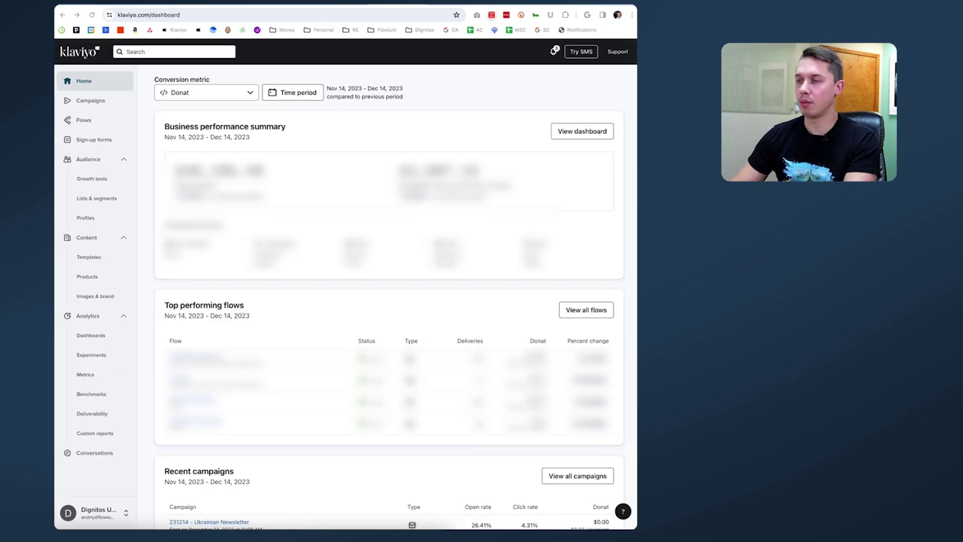
click(95, 518)
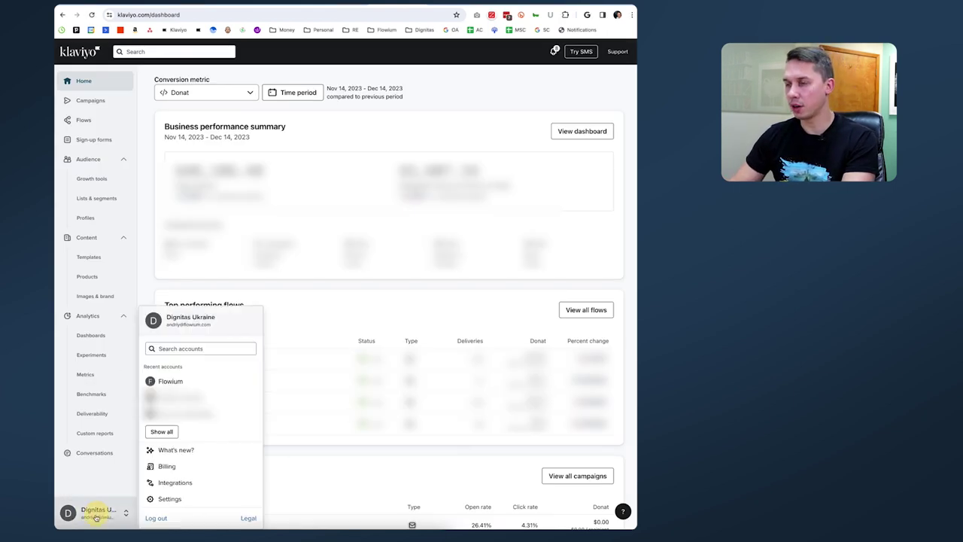
click(176, 484)
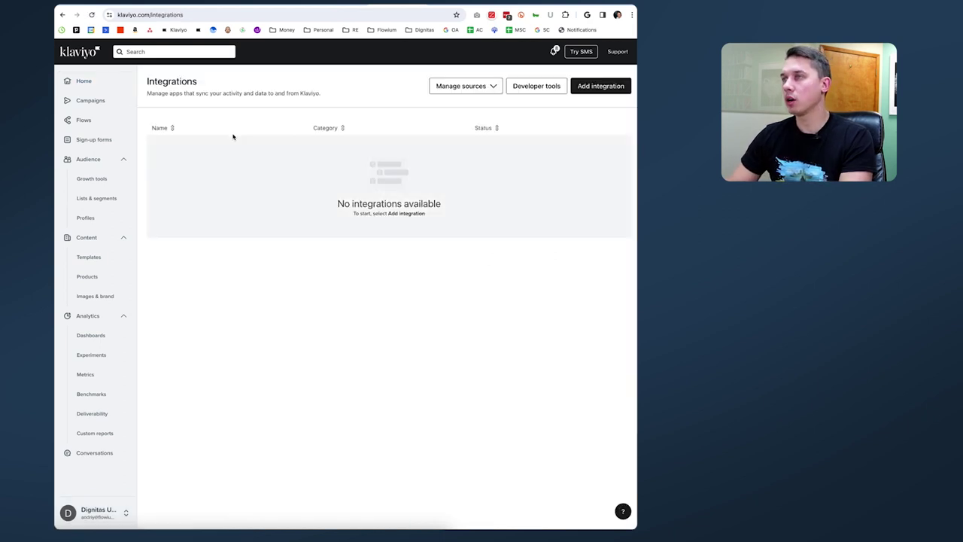
click(595, 88)
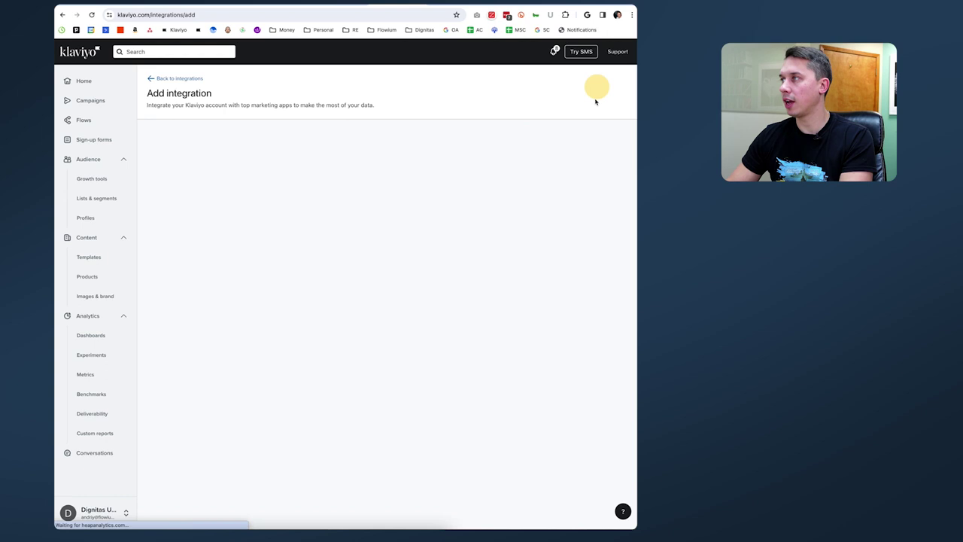
Search 'even' and connect Eventbrite for the Dignitas Ukriane organization.
text(e)
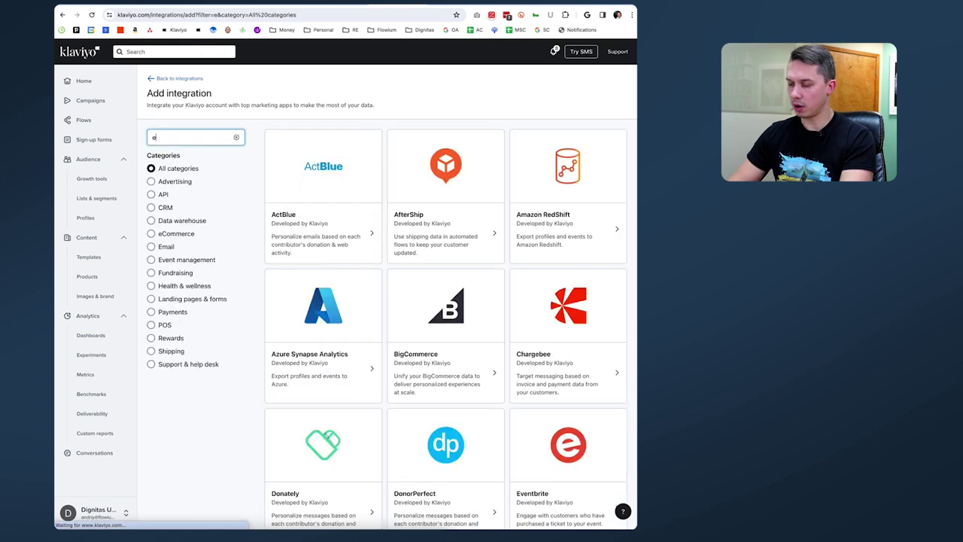
text(ven)
click(330, 227)
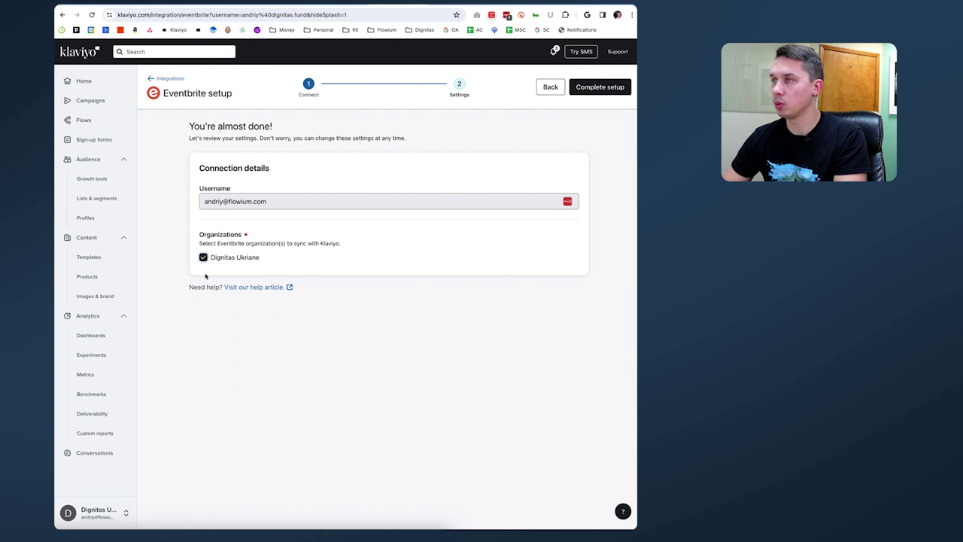
click(592, 90)
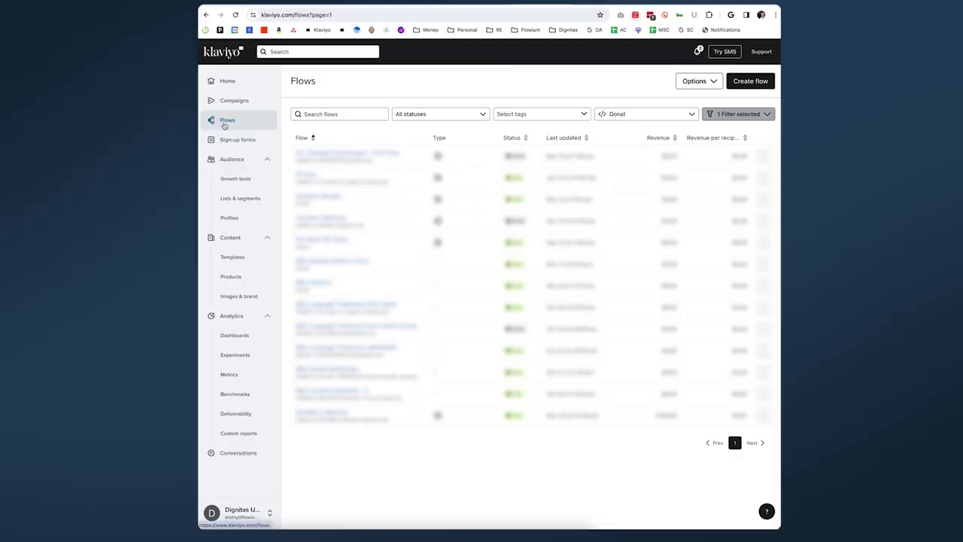
Create a from-scratch flow named 'Eventbrite - December 2023 Event'.
click(748, 83)
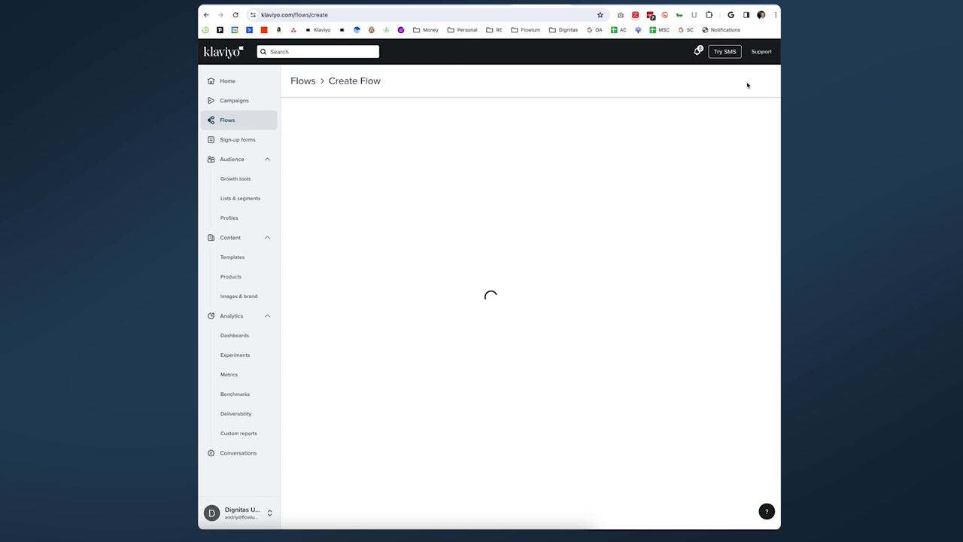
click(733, 83)
text(Eventbrite - December 2023 Event)
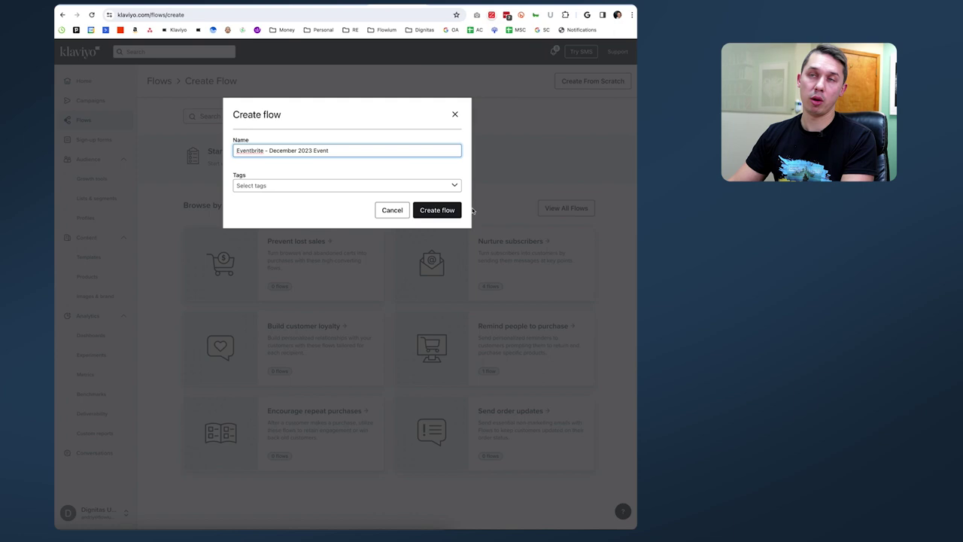
click(435, 217)
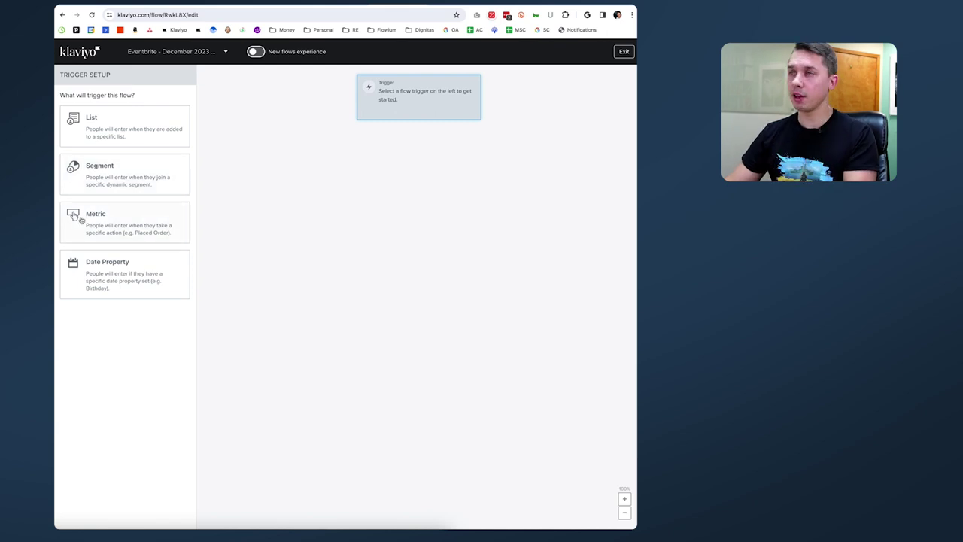
Set the flow's metric trigger to Bought Ticket.
click(121, 224)
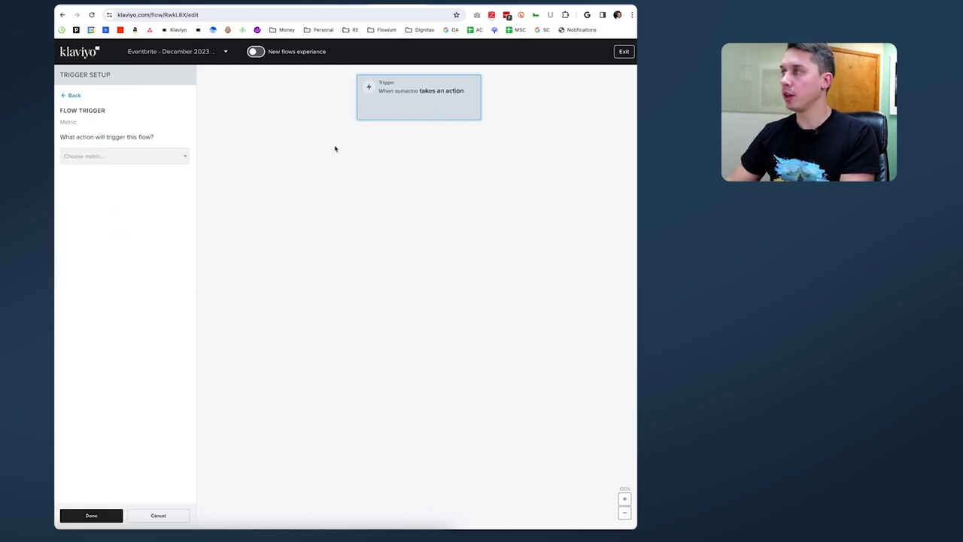
click(115, 156)
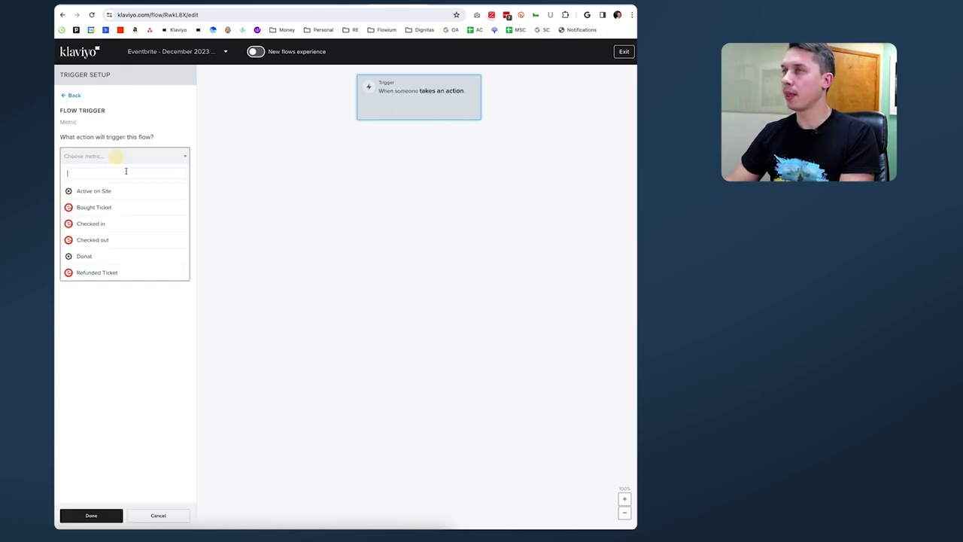
click(92, 208)
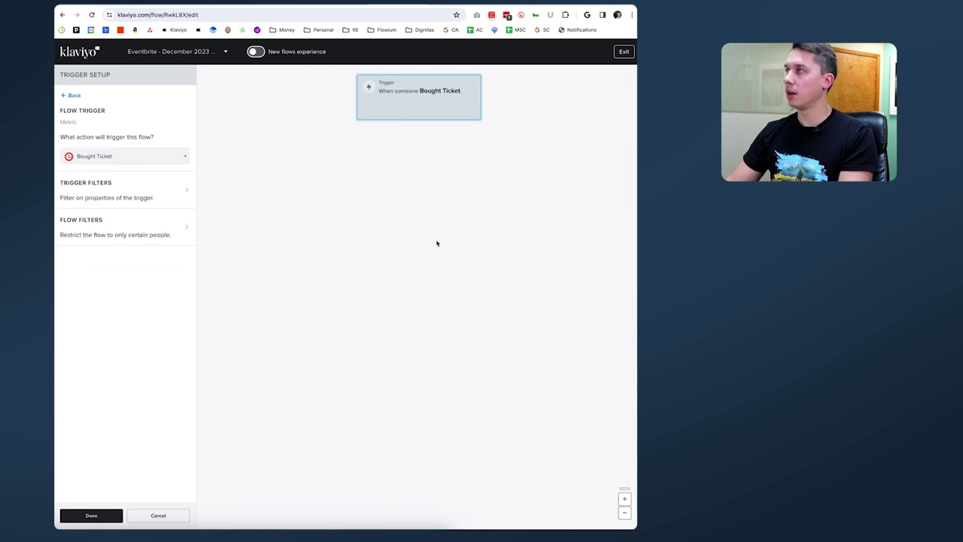
click(91, 515)
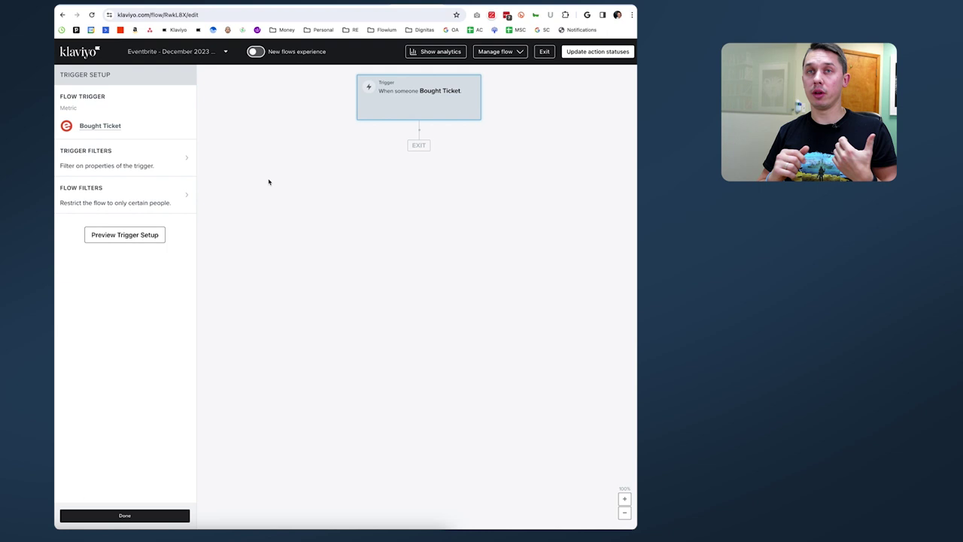
Add a 6-minute time delay and an Email #1 step below the Bought Ticket trigger.
click(124, 516)
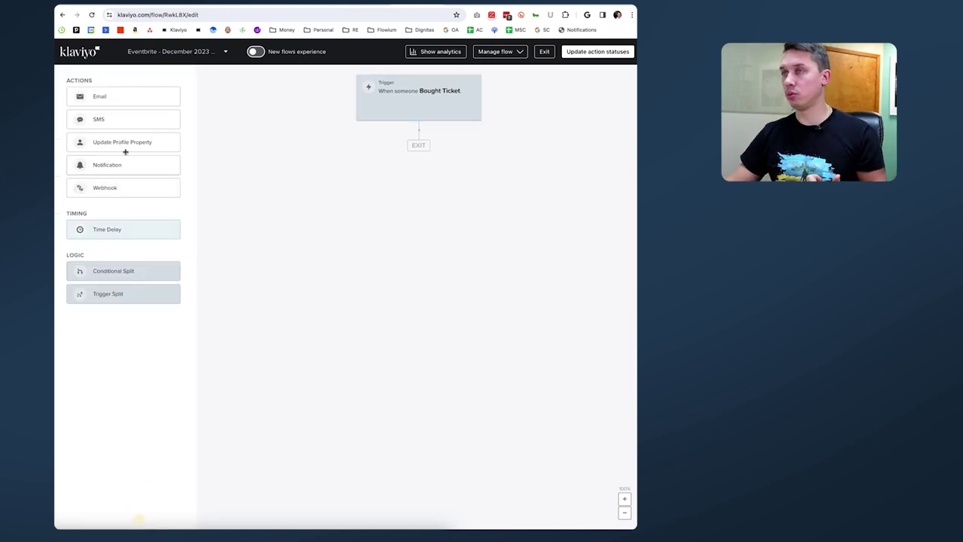
drag(108, 230, 421, 134)
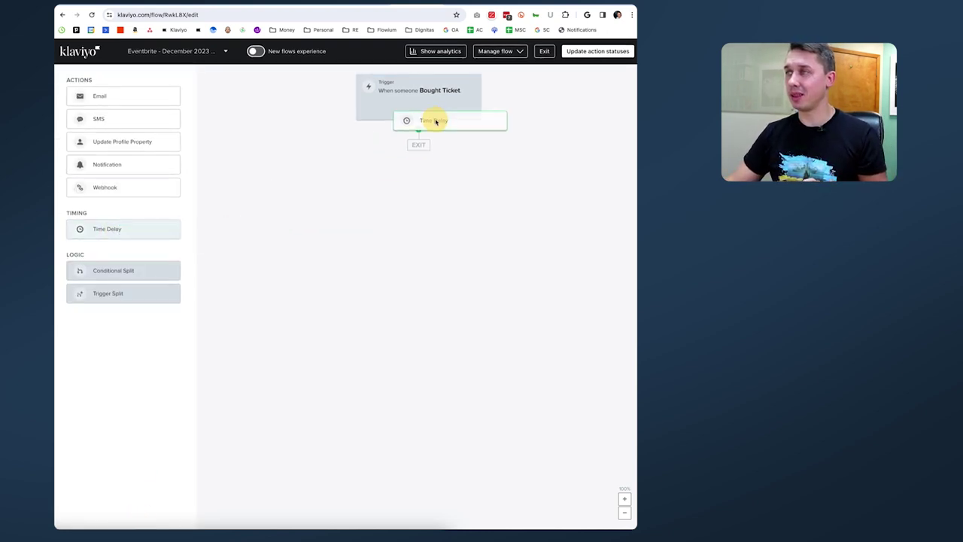
click(91, 114)
text(6)
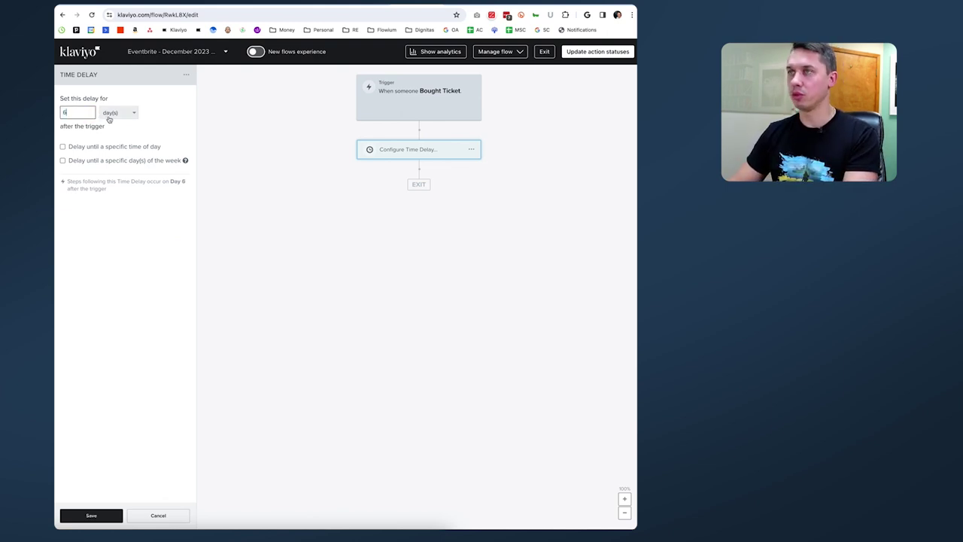
click(113, 113)
click(123, 151)
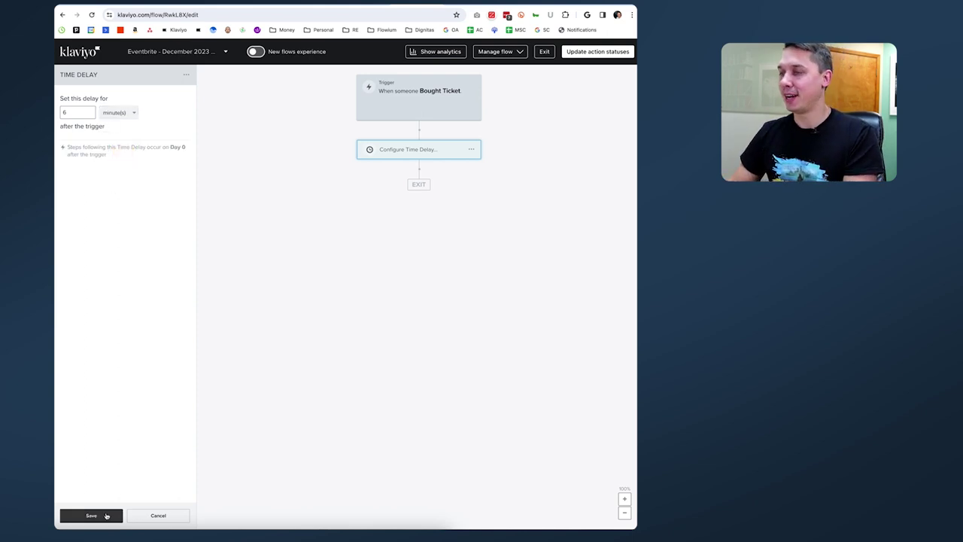
click(106, 516)
mouse_move(125, 98)
mouse_down()
mouse_move(416, 175)
mouse_move(415, 208)
mouse_up()
click(186, 147)
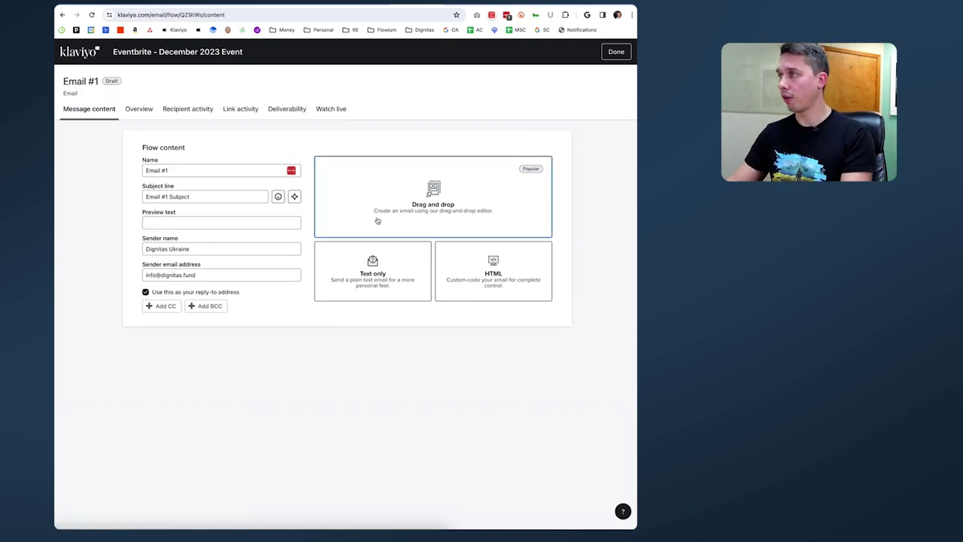
Build Email #1 with drag and drop from the saved English Campaign Template.
click(457, 206)
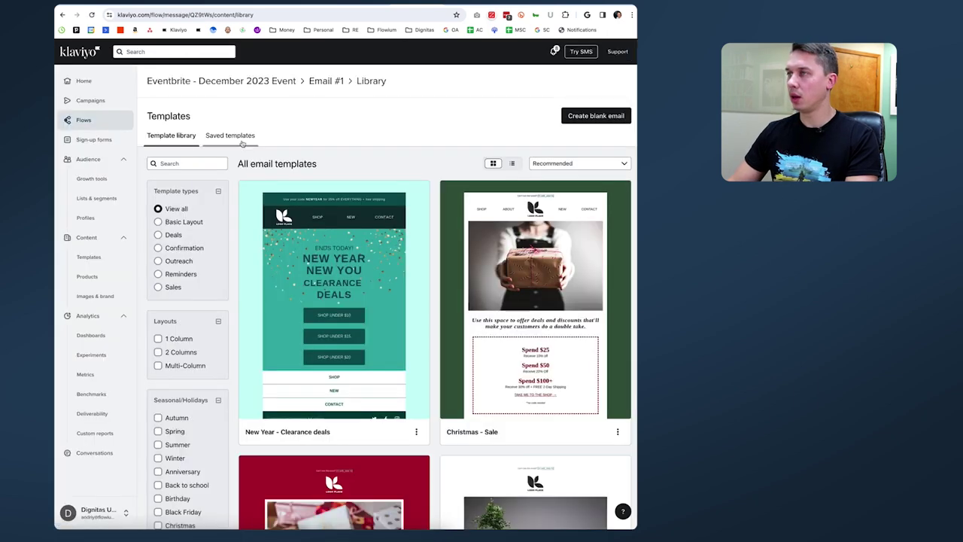
click(229, 135)
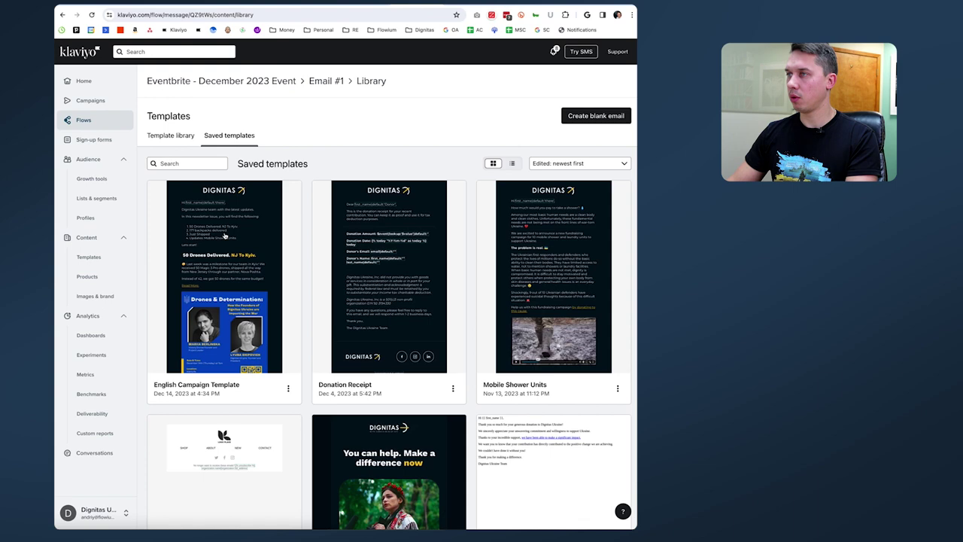
click(215, 203)
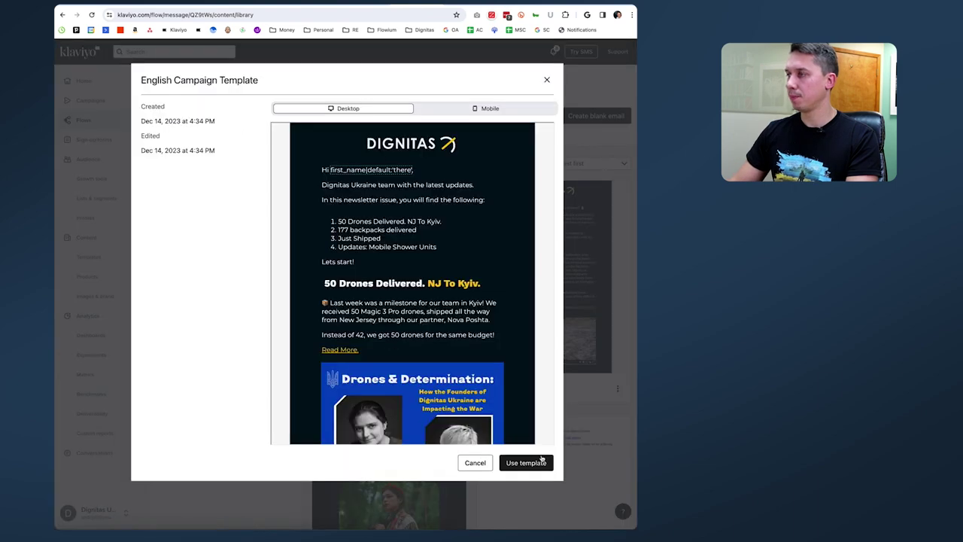
click(540, 464)
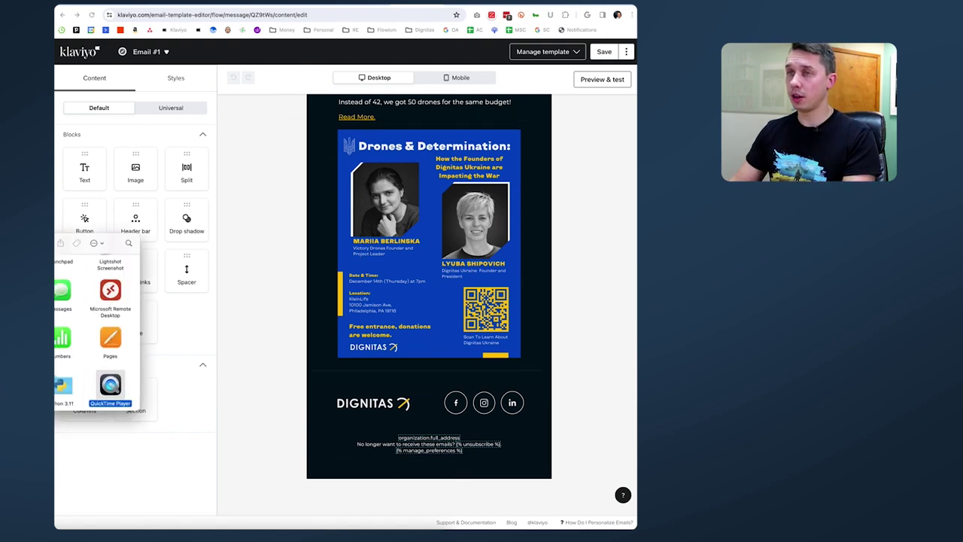
Write a registration thank-you note asking guests to share, with Facebook, LinkedIn and Eventbrite link lines.
drag(123, 197, 186, 186)
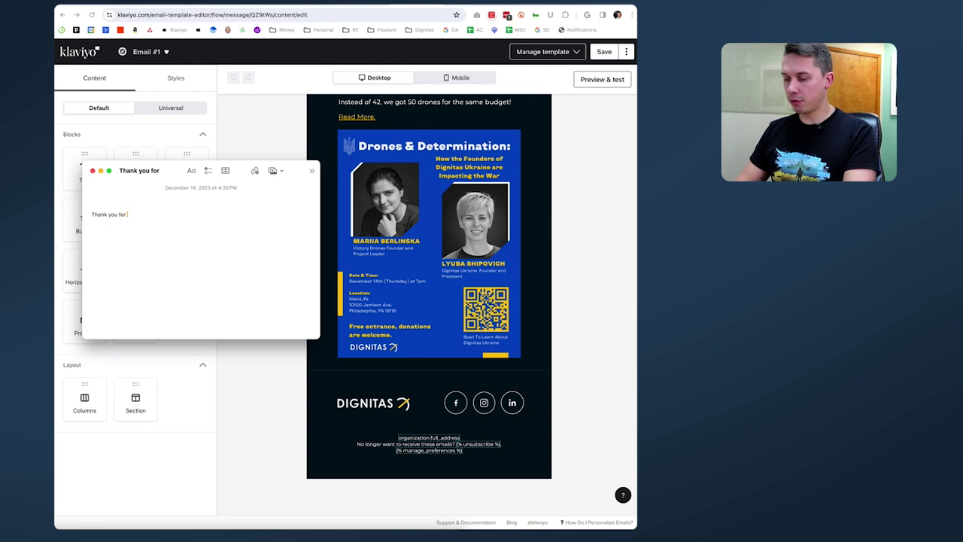
text(re)
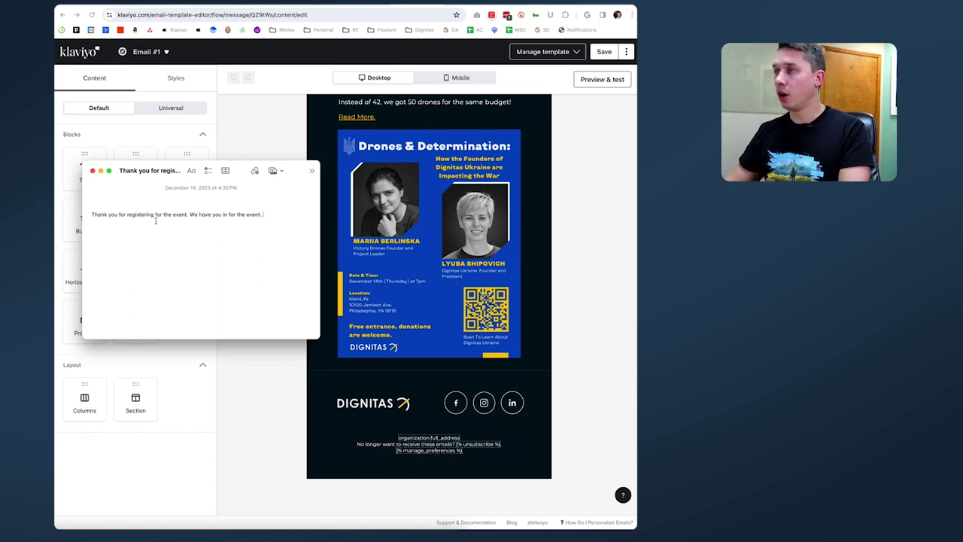
click(190, 214)
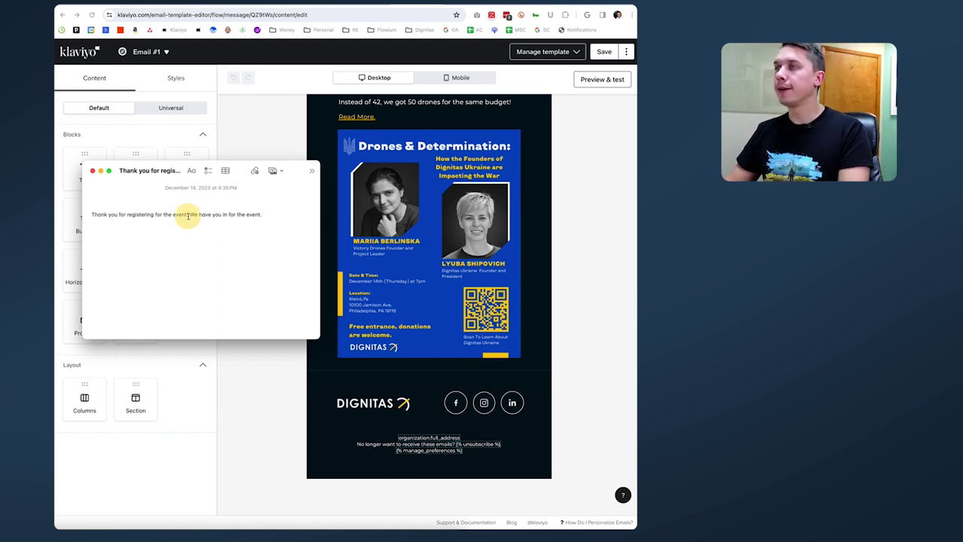
key(Return)
key(Return)
text(Could you)
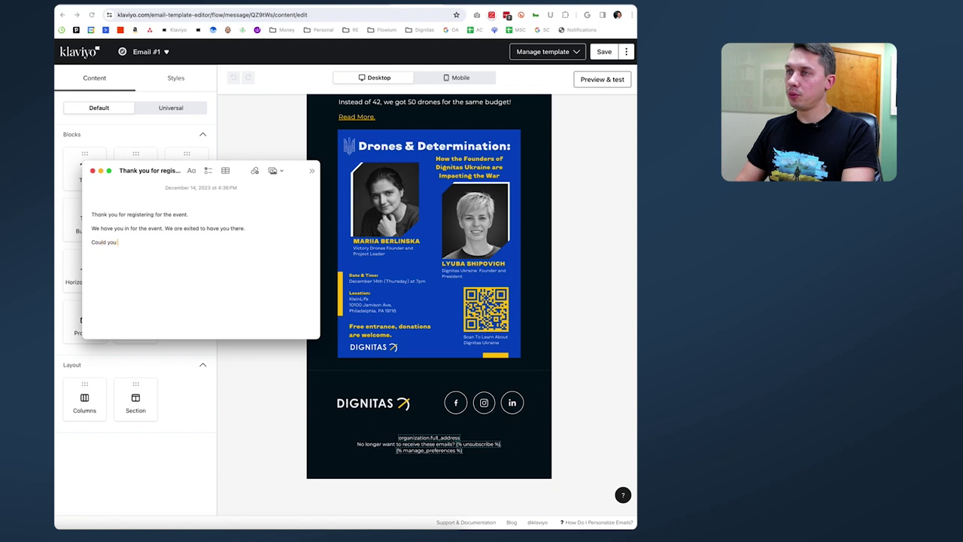
text(please)
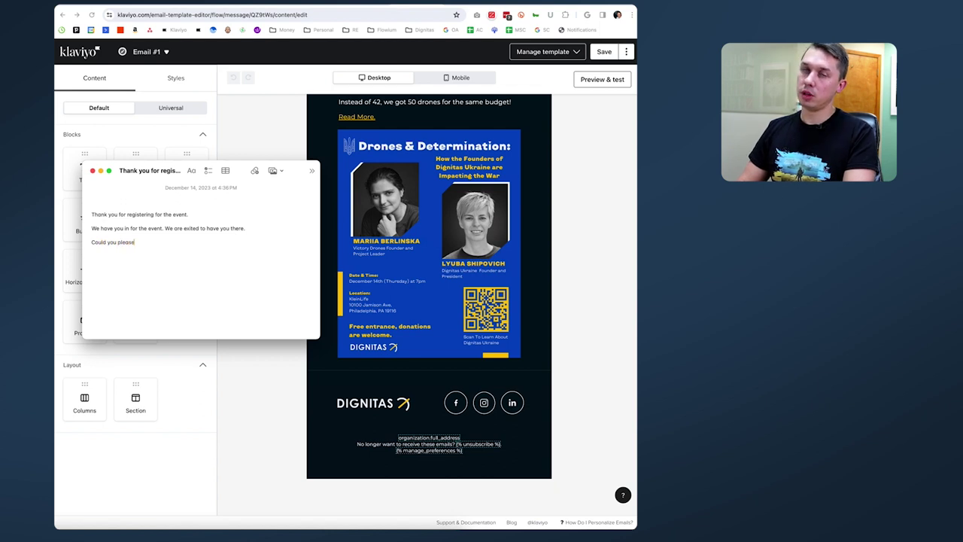
text( do us a favor)
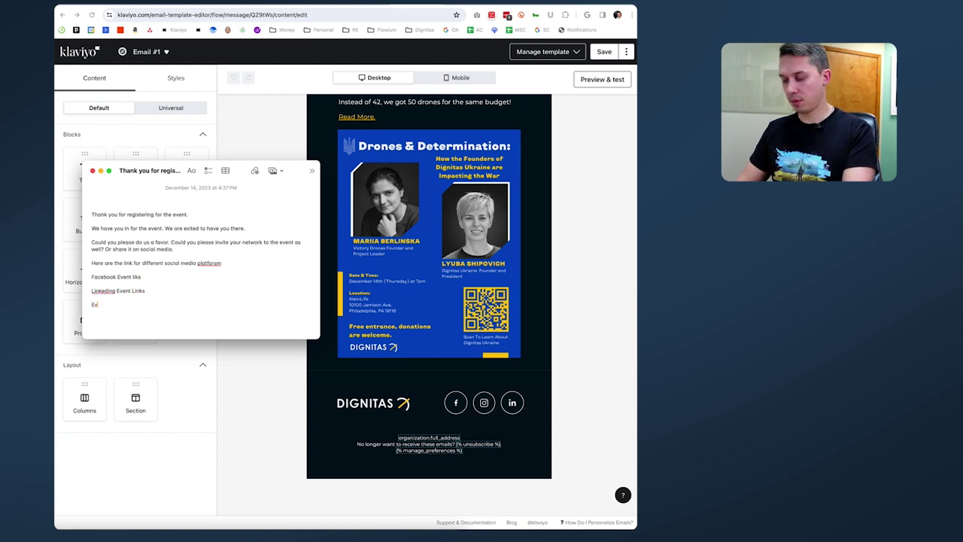
key(BackSpace)
key(BackSpace)
text(ntBrite event link)
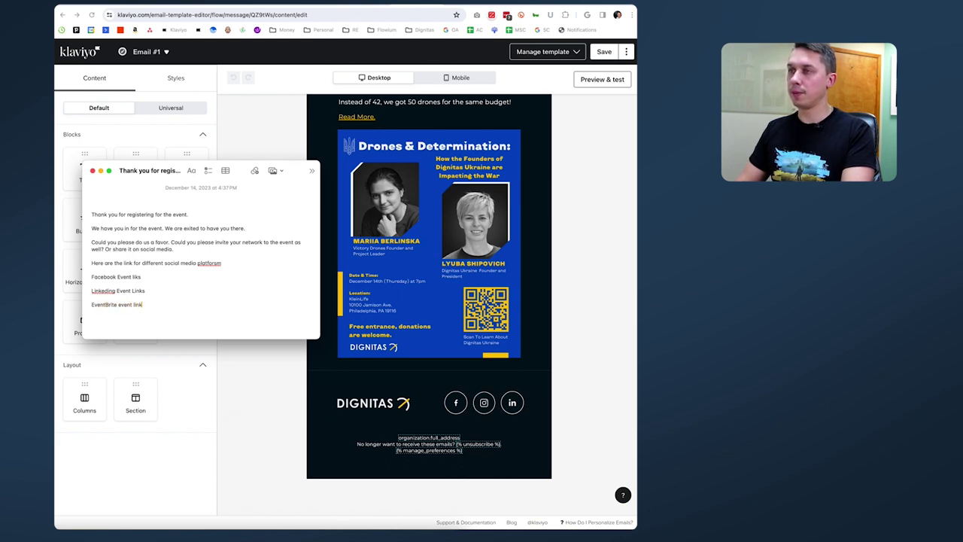
drag(168, 304, 91, 213)
key(ctrl+c)
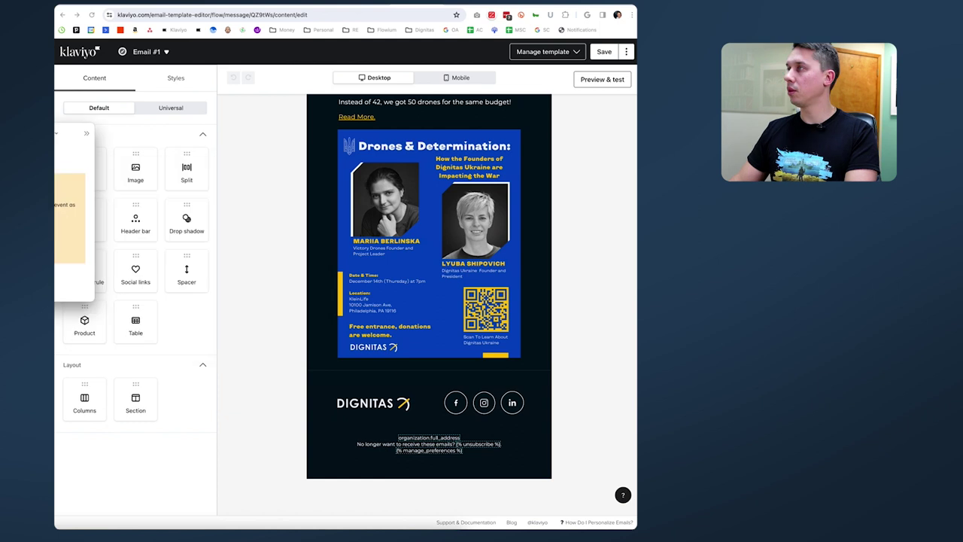
Ask ChatGPT to proofread the pasted thank-you note and select its reply.
key(super+t)
text(chat.openai.com)
key(Return)
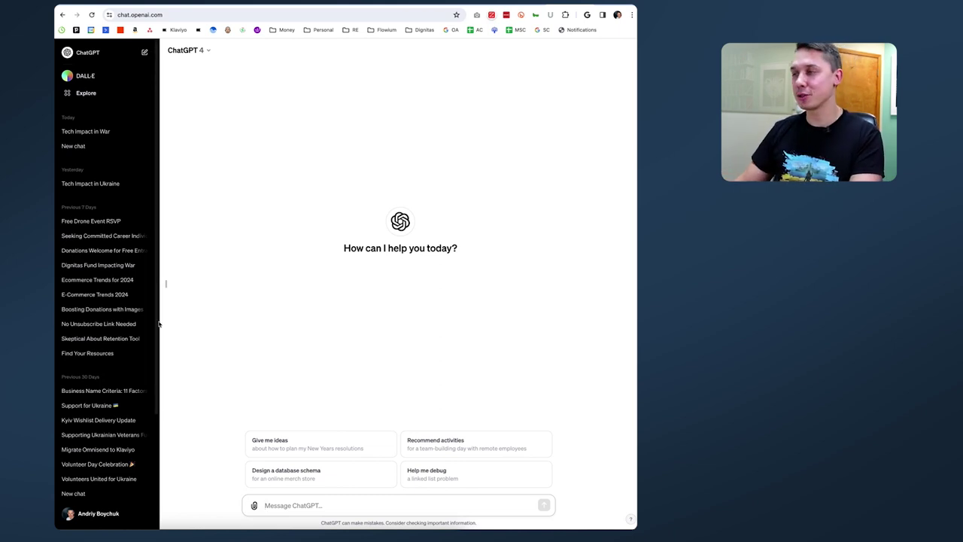
click(301, 506)
text(Please)
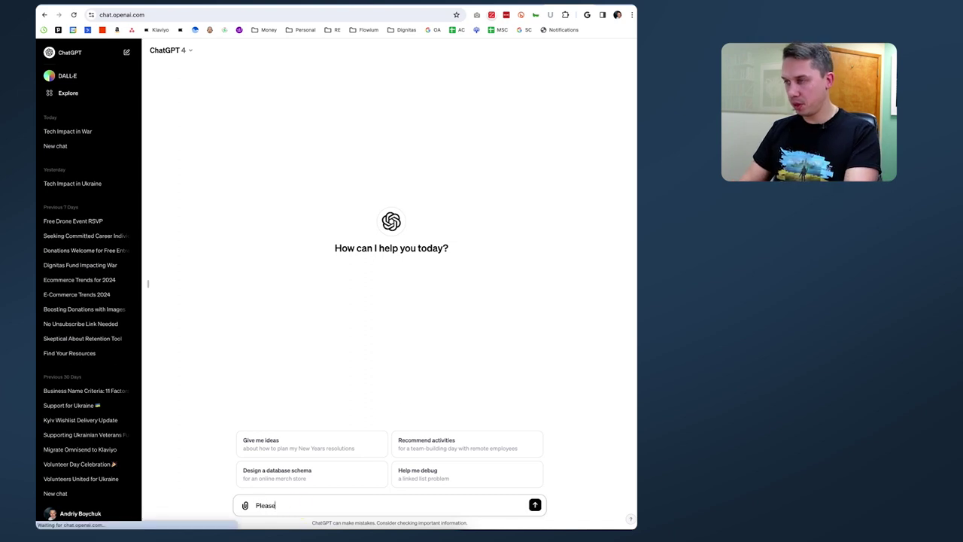
text( pr)
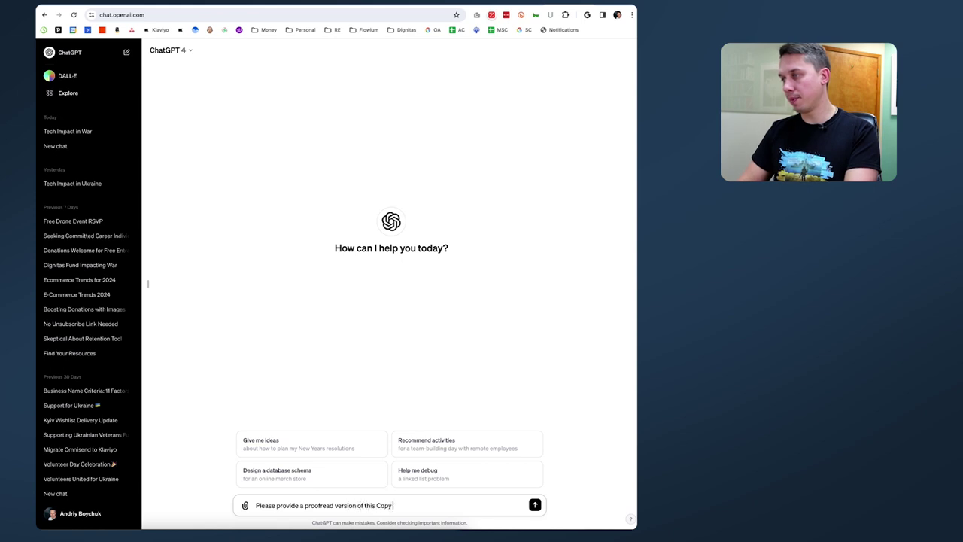
key(shift+Return)
key(shift+Return)
key(ctrl+v)
key(Return)
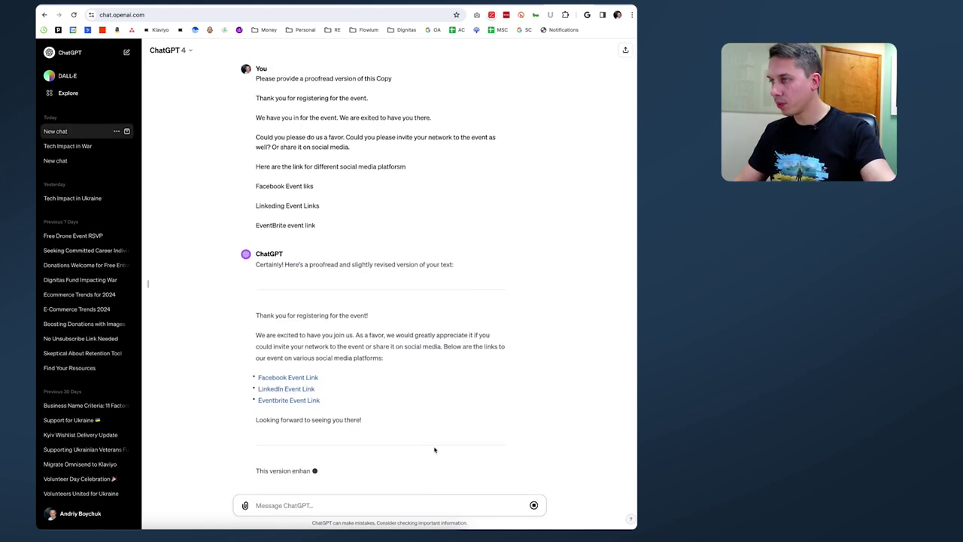
mouse_move(378, 397)
mouse_down()
mouse_move(260, 307)
mouse_move(256, 289)
mouse_up()
key(ctrl+c)
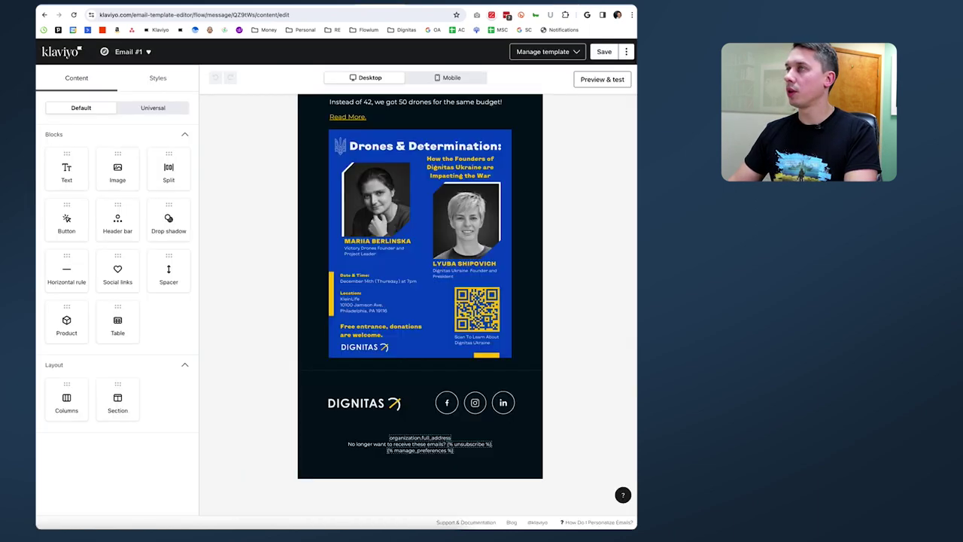
Select the newsletter intro in the top text block and preview the email with ticket data.
scroll(405, 163, up, 3)
click(436, 223)
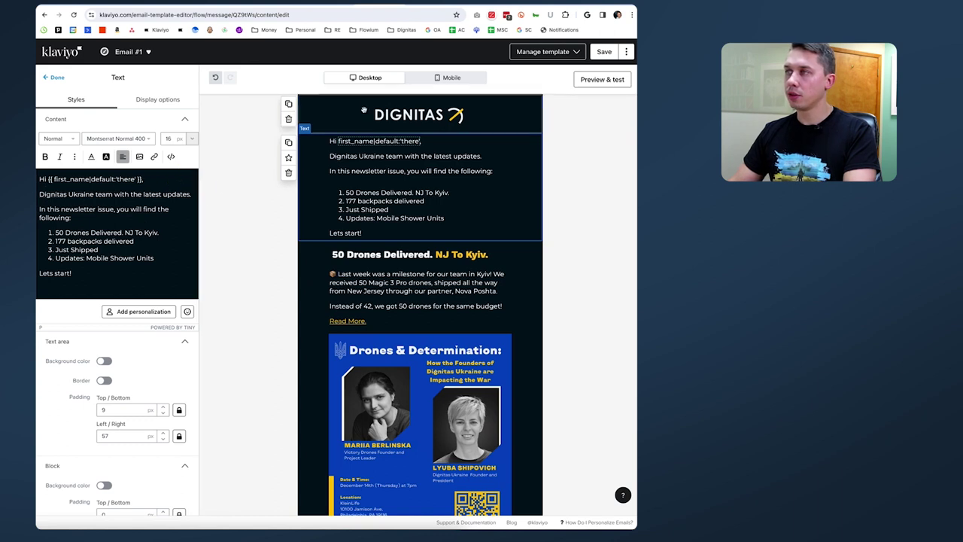
drag(40, 194, 207, 299)
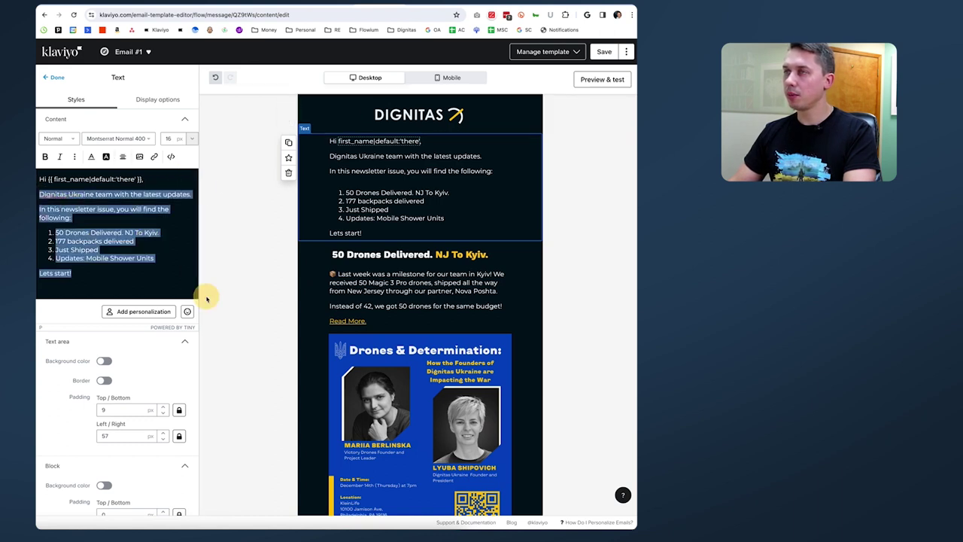
mouse_move(248, 301)
click(611, 182)
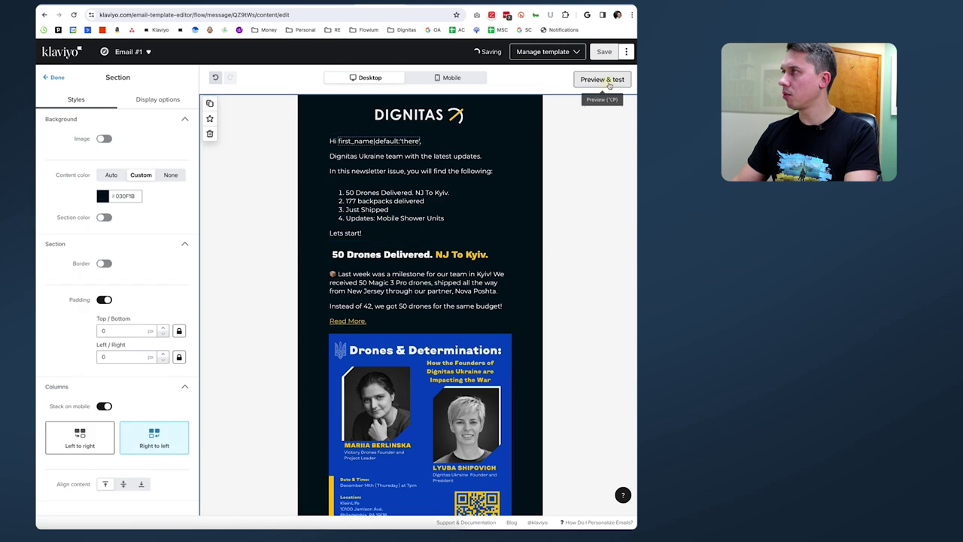
click(602, 79)
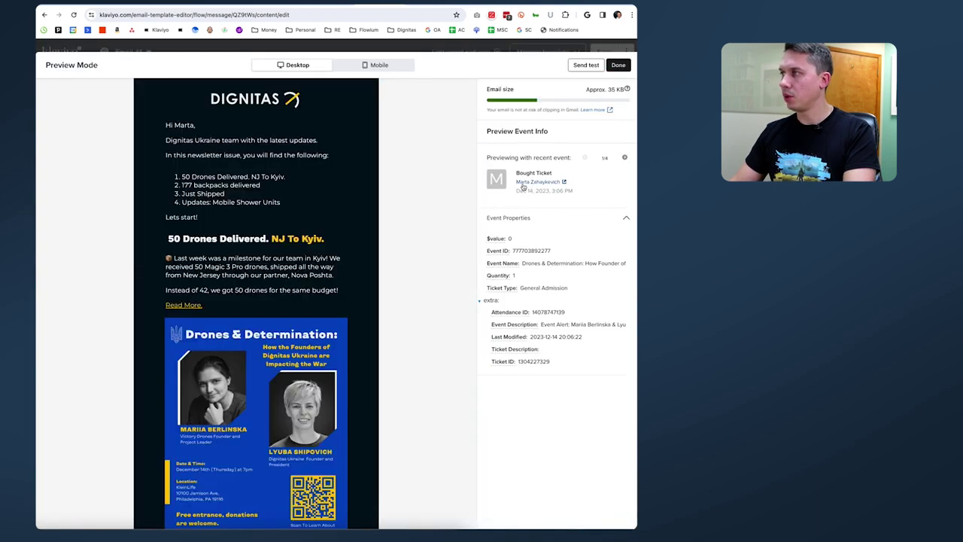
click(618, 65)
Paste the proofread thank-you copy over the newsletter intro in the top text block.
click(359, 164)
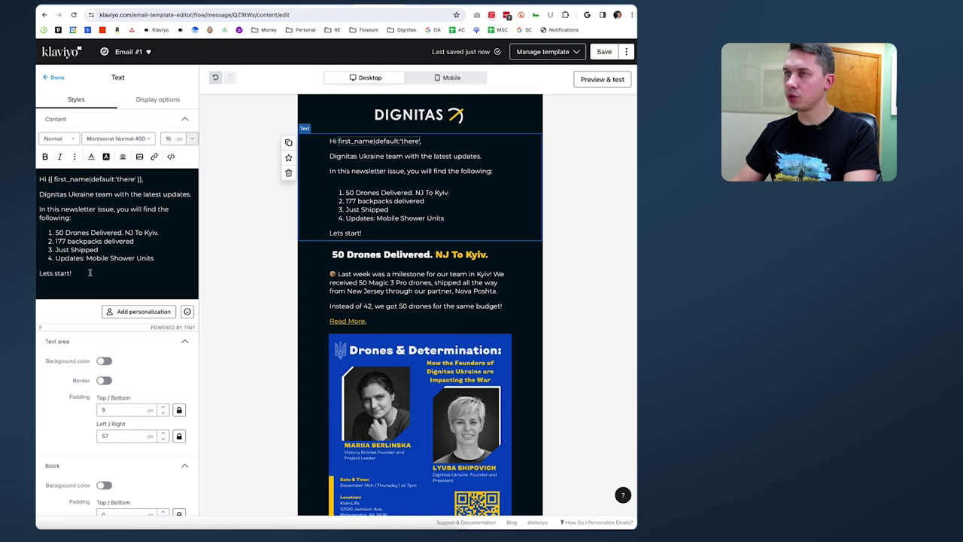
drag(63, 202, 101, 279)
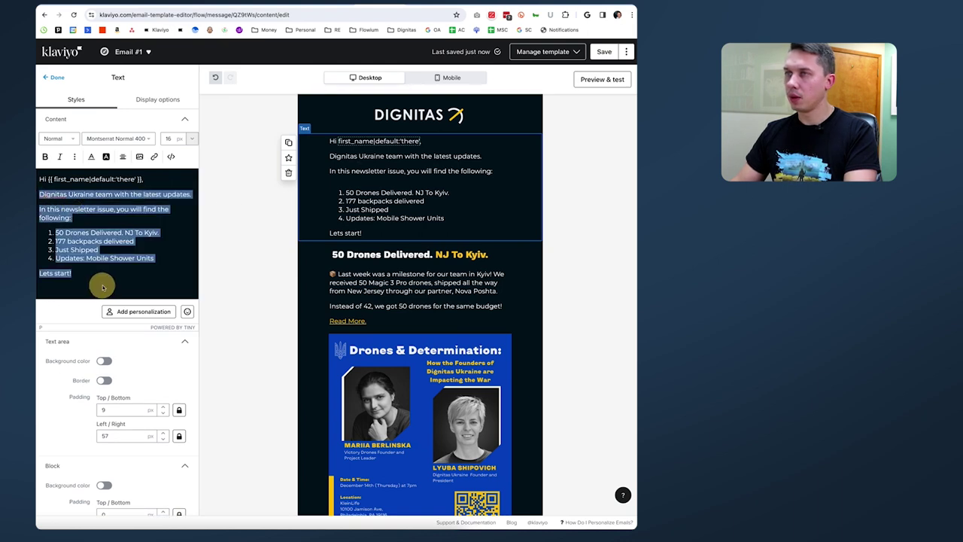
key(ctrl+v)
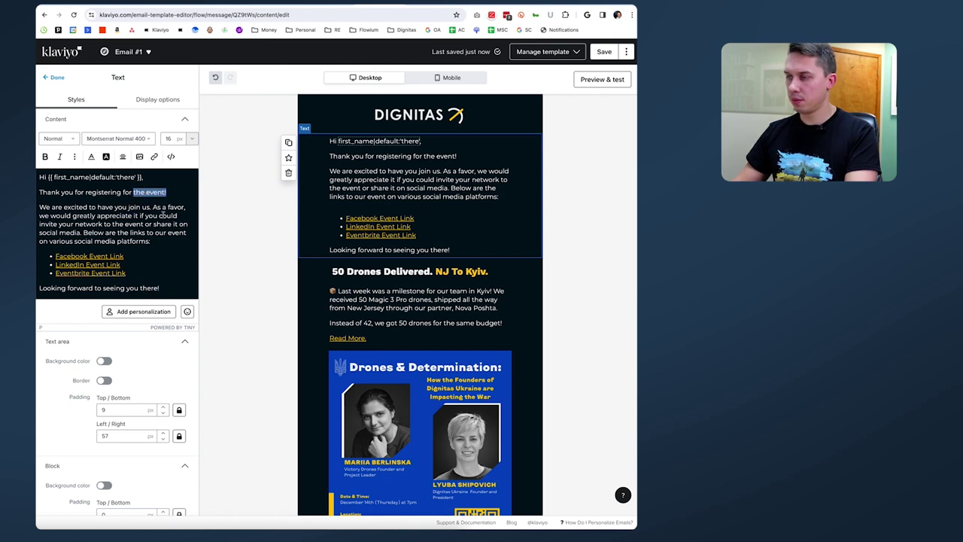
Insert the Event Name variable after 'Thank you for registering for' and end the sentence with 'event.'.
click(602, 79)
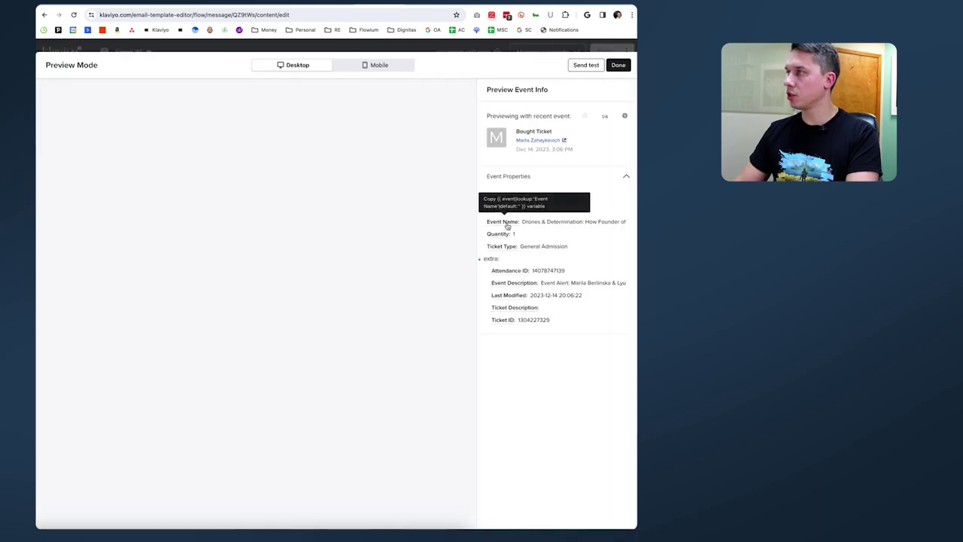
click(515, 267)
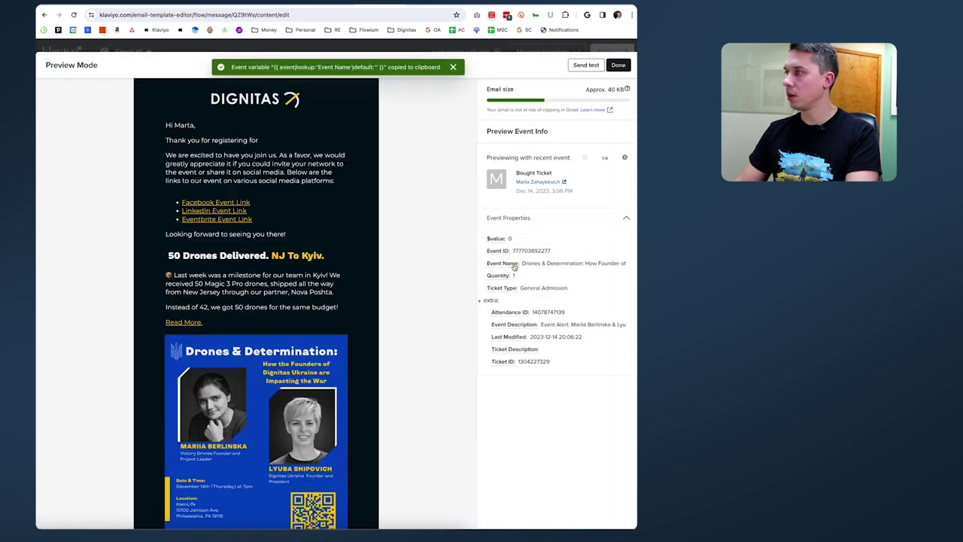
click(618, 64)
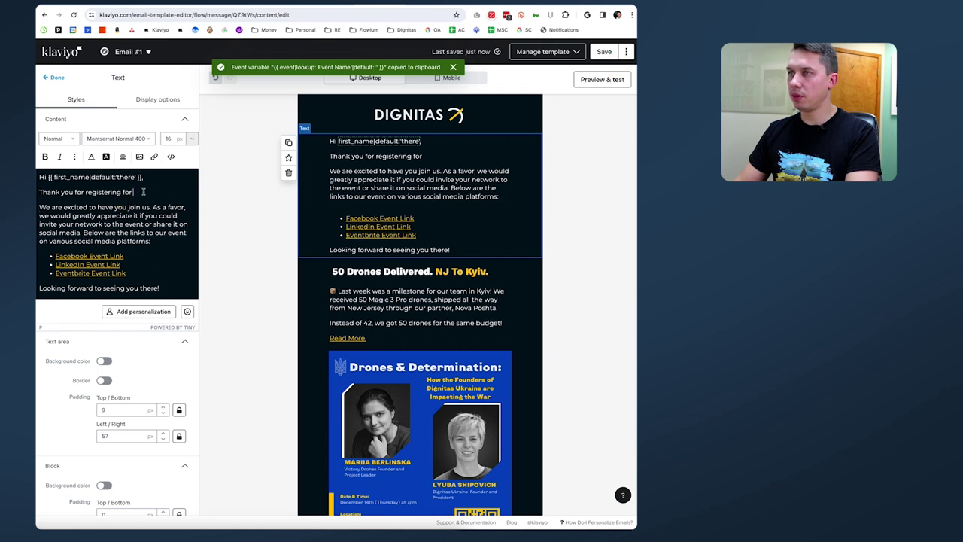
key(ctrl+v)
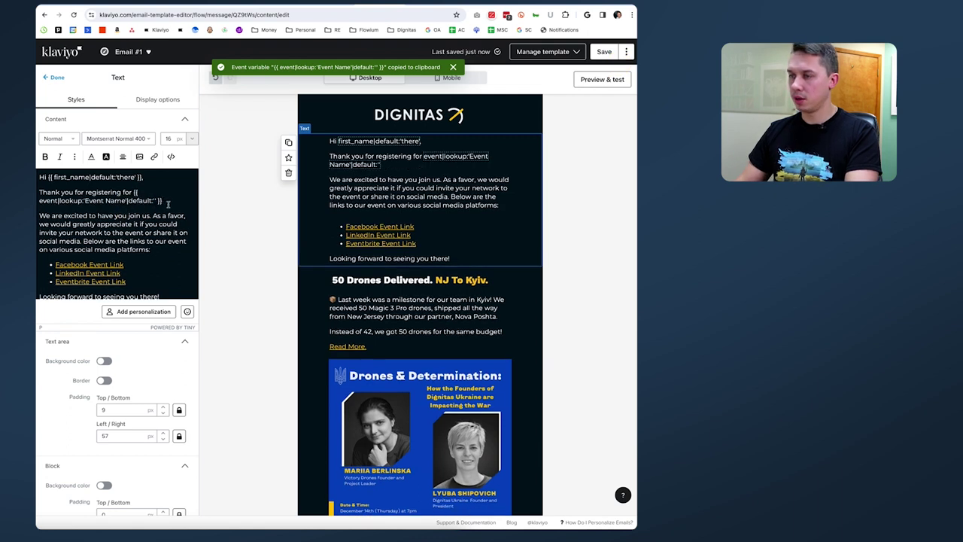
text( event.)
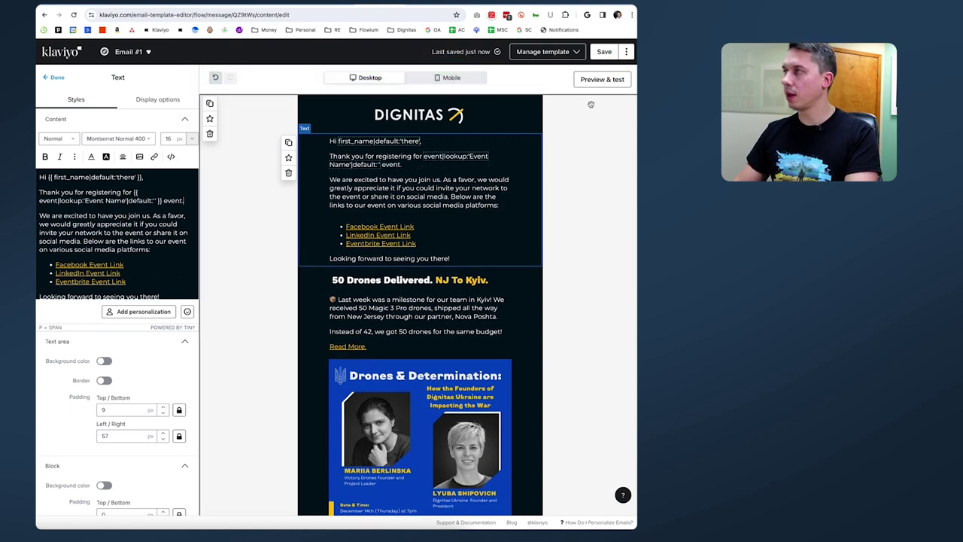
Preview the personalized event name, then make it bold in the sentence.
click(600, 80)
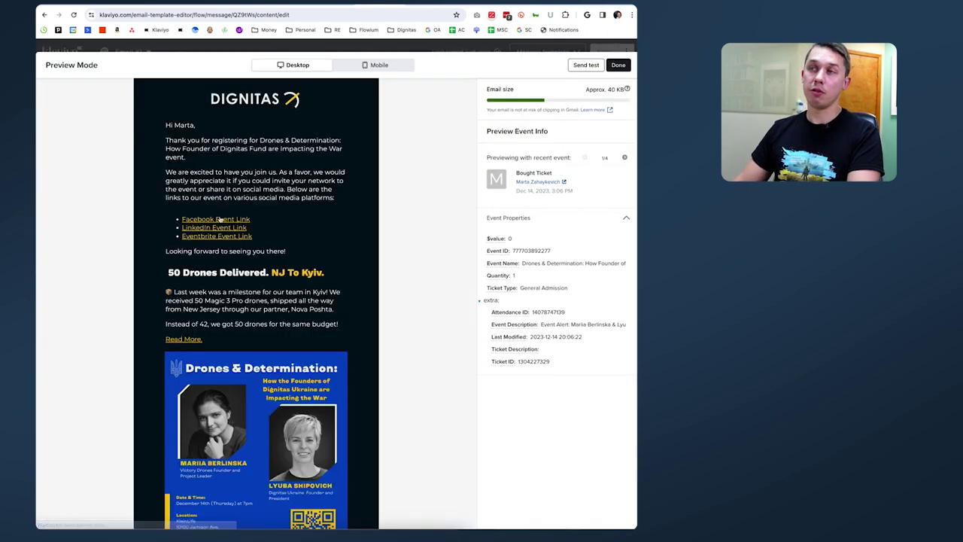
click(618, 65)
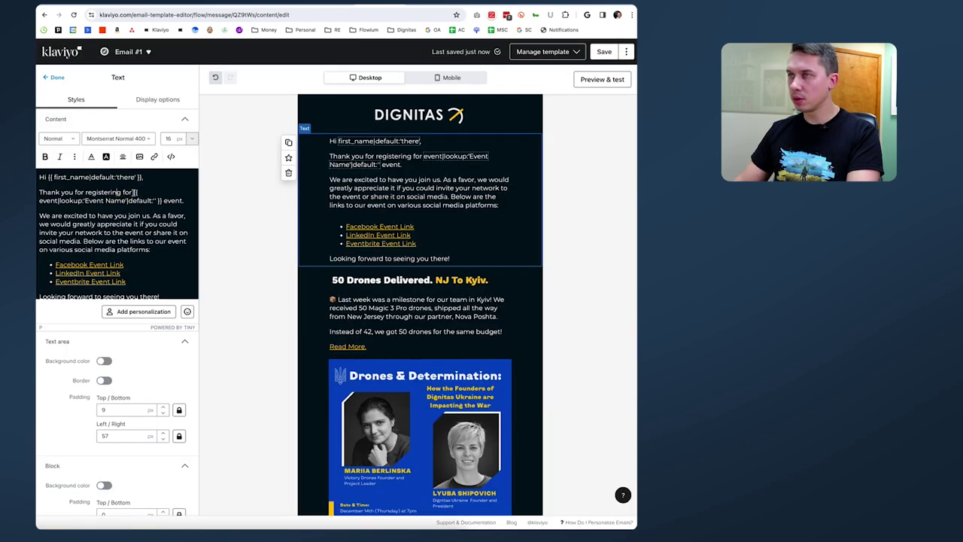
drag(133, 192, 159, 200)
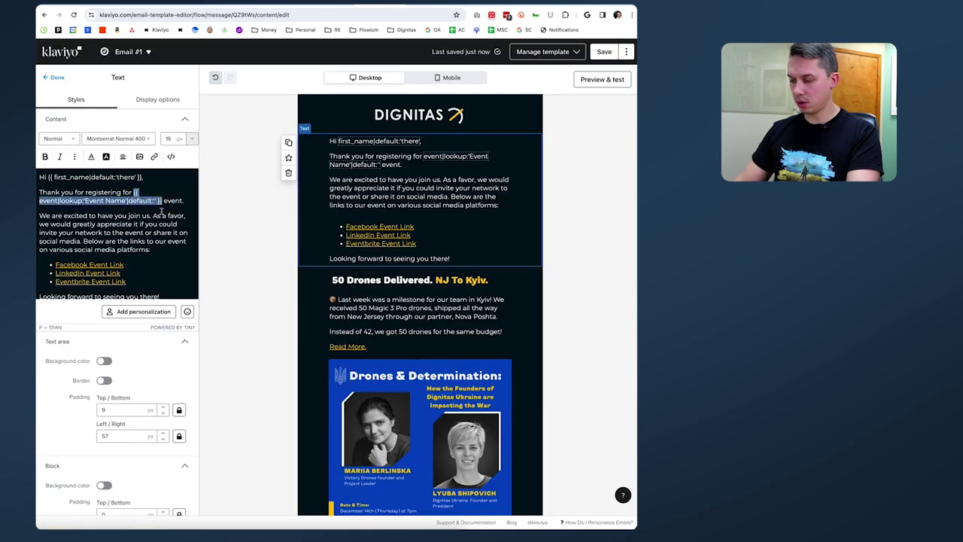
key(ctrl+b)
click(76, 230)
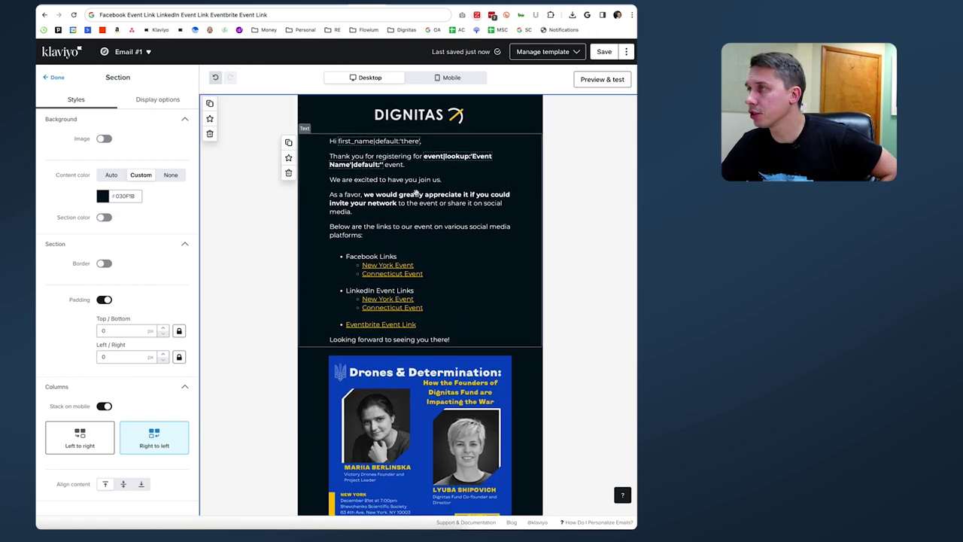
Review the personalized greeting and thank-you paragraph in the email preview.
click(602, 79)
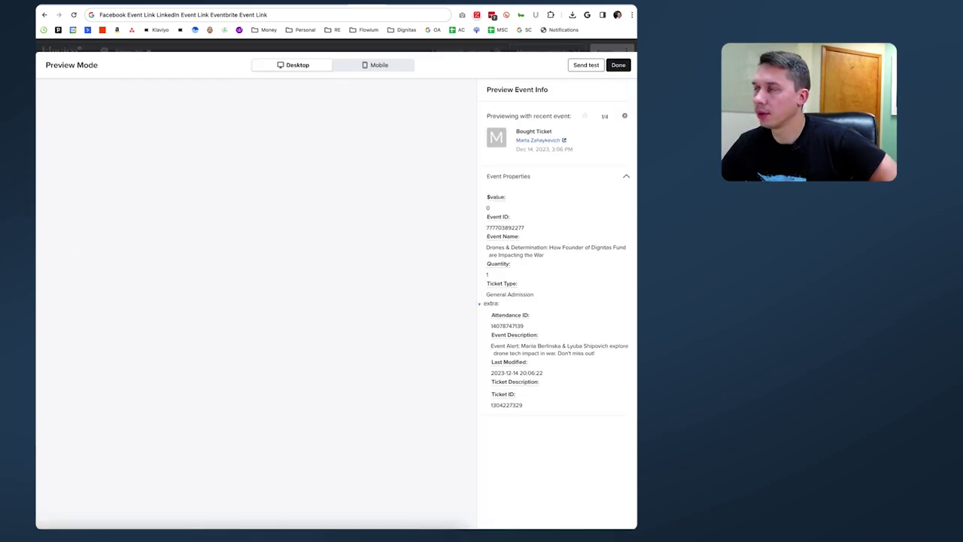
drag(165, 140, 259, 148)
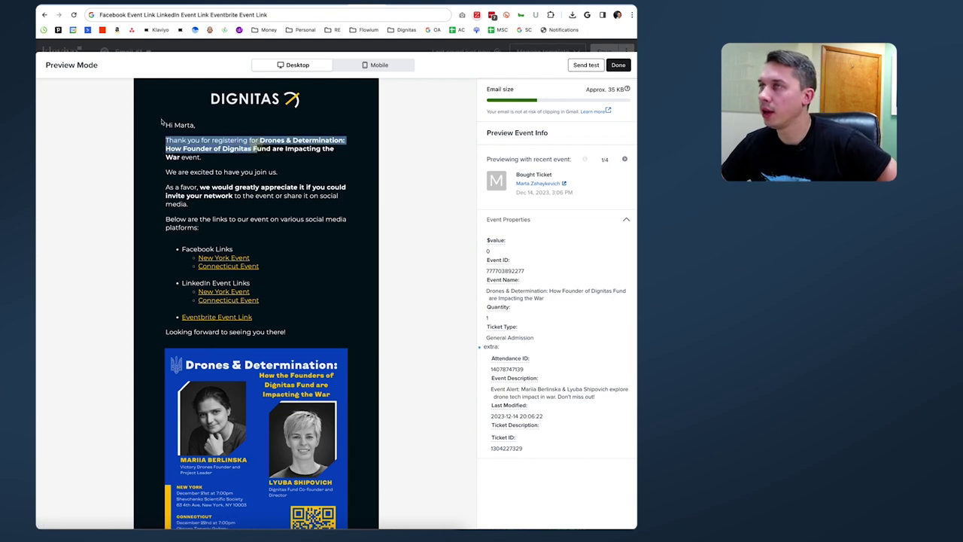
drag(161, 122, 221, 128)
mouse_move(163, 143)
mouse_down()
mouse_move(258, 170)
mouse_move(185, 164)
mouse_up()
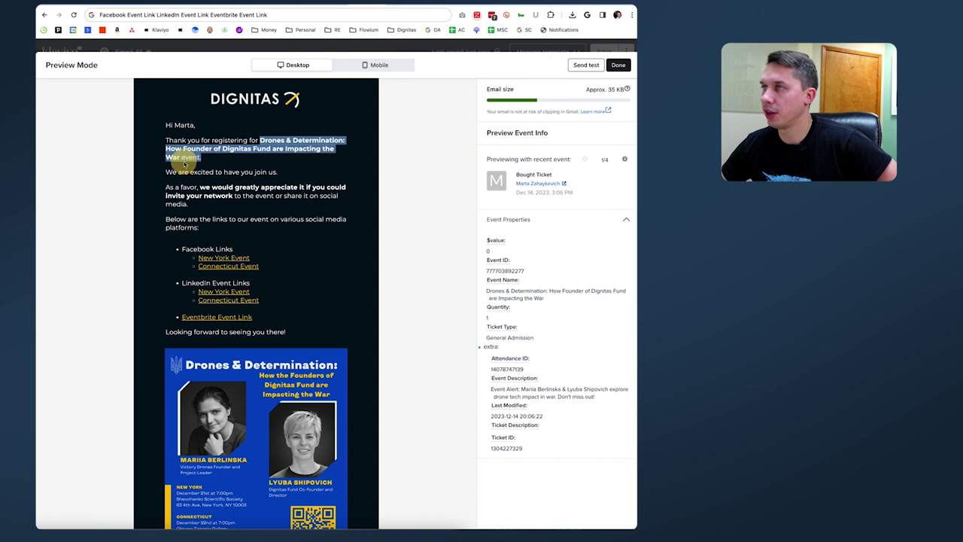
drag(165, 172, 367, 177)
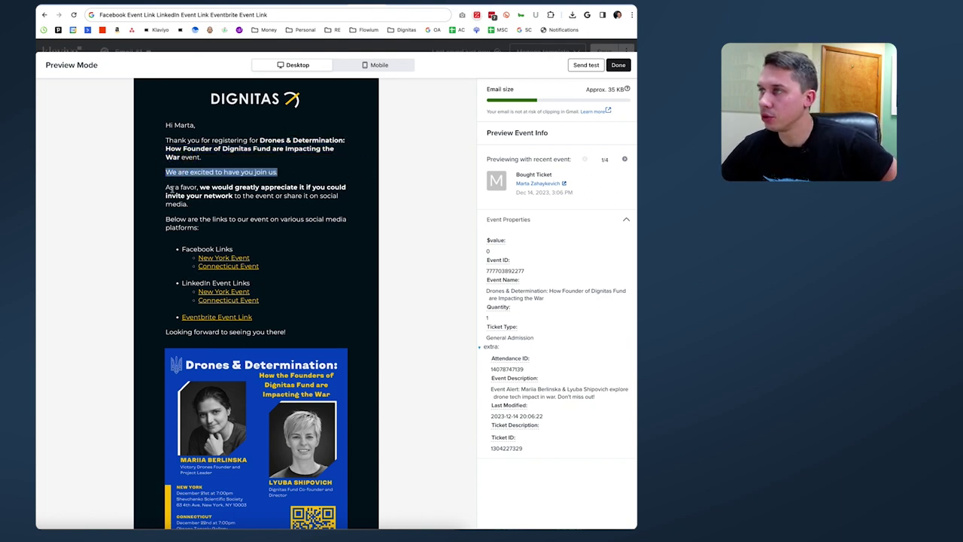
drag(166, 188, 275, 230)
click(278, 236)
Check the event links in the preview and send a test email.
scroll(226, 229, down, 1)
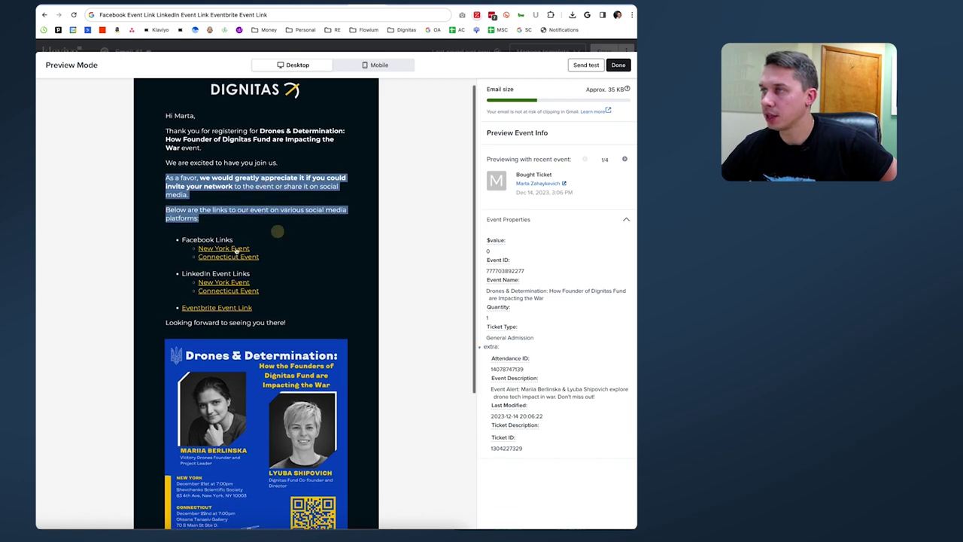
drag(184, 227, 265, 312)
scroll(308, 285, down, 5)
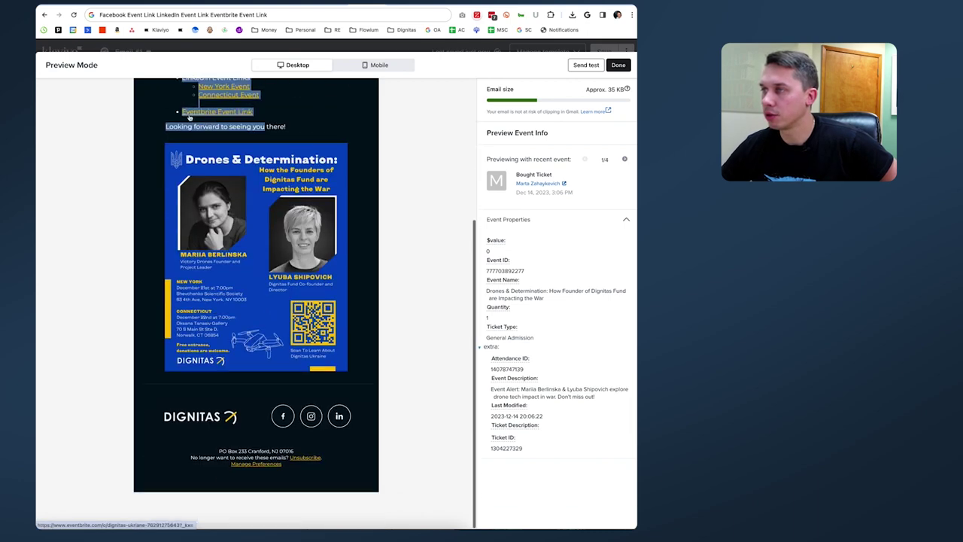
scroll(305, 339, up, 5)
scroll(305, 339, down, 3)
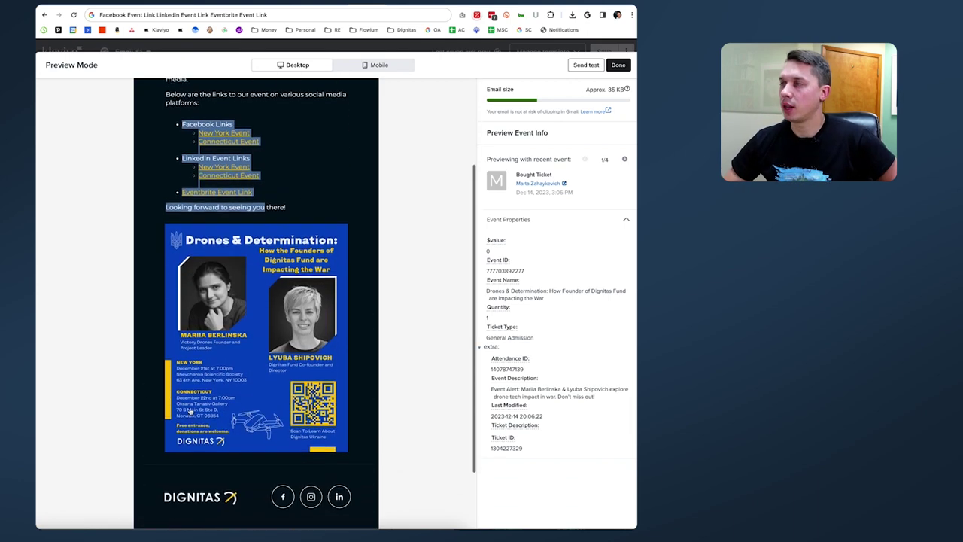
scroll(306, 339, down, 2)
click(432, 291)
click(594, 70)
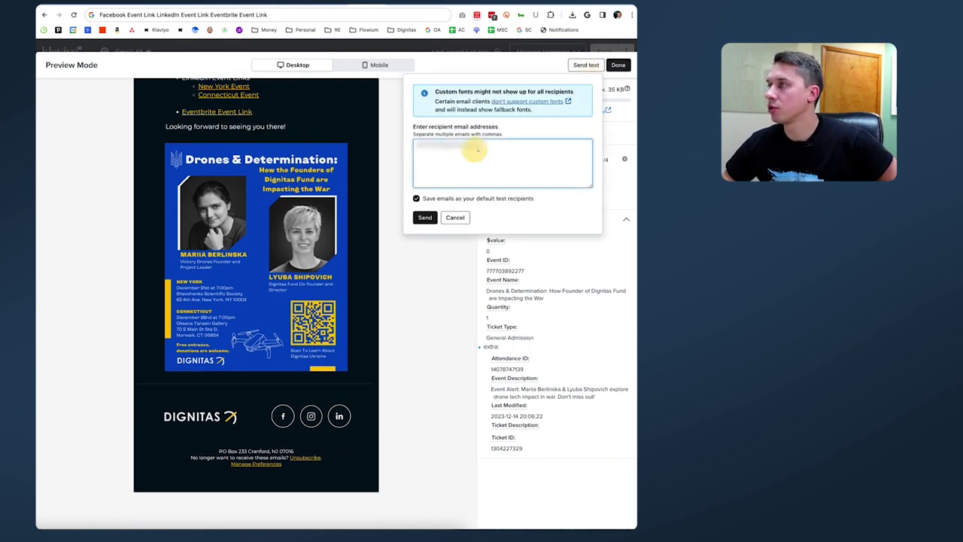
click(425, 217)
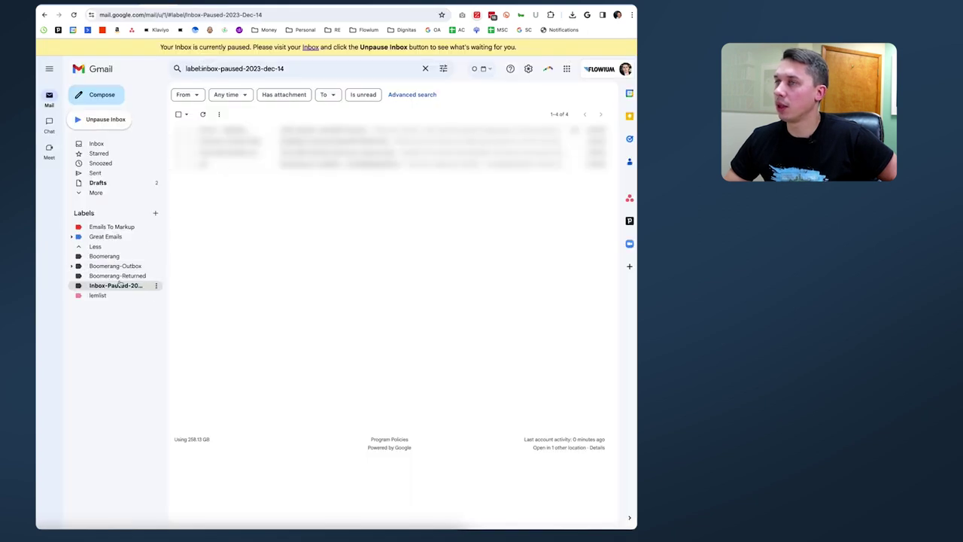
Open the newly arrived test confirmation email in the Gmail label.
click(117, 276)
click(240, 133)
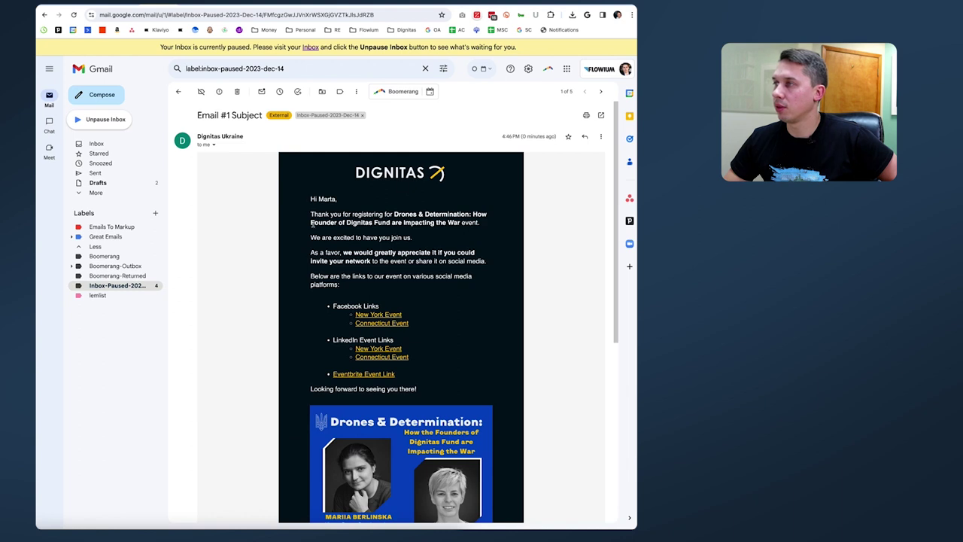
right_click(397, 175)
key(Escape)
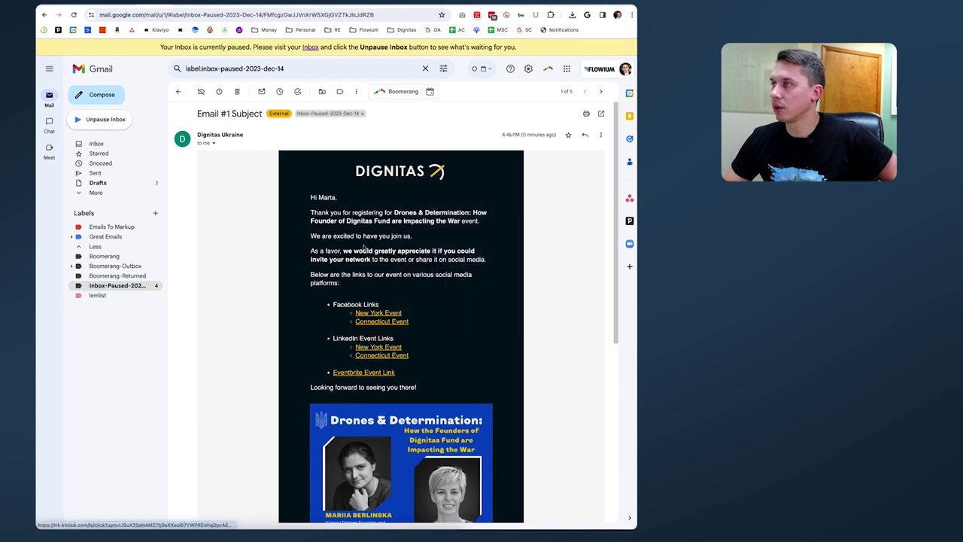
scroll(368, 278, down, 1)
Open the Facebook, LinkedIn and Eventbrite event links in new tabs.
right_click(380, 304)
right_click(381, 305)
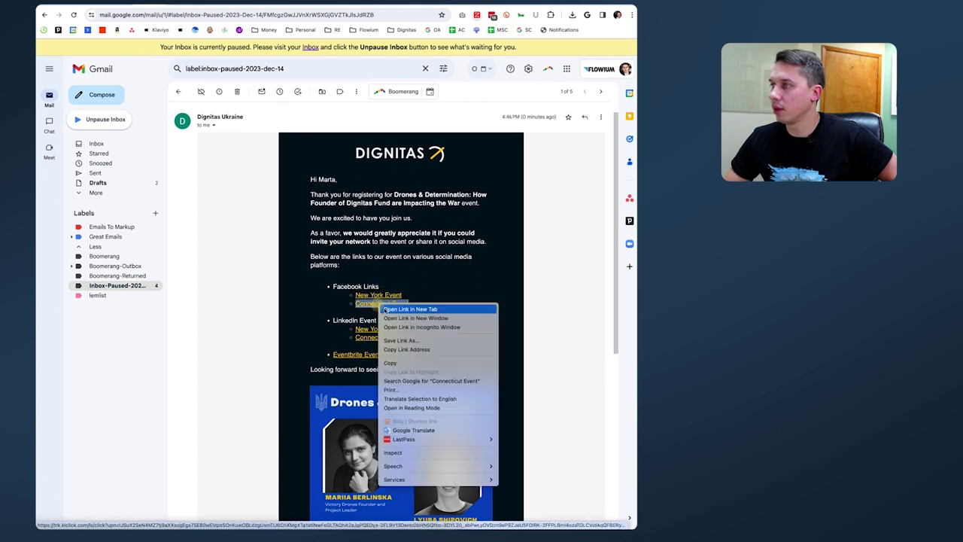
right_click(380, 331)
right_click(384, 338)
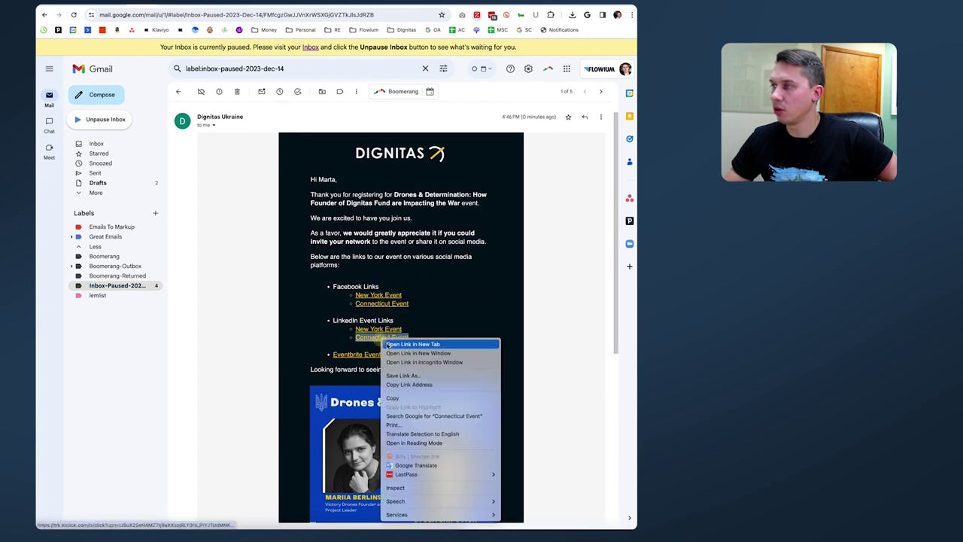
right_click(376, 355)
key(Escape)
scroll(390, 361, down, 3)
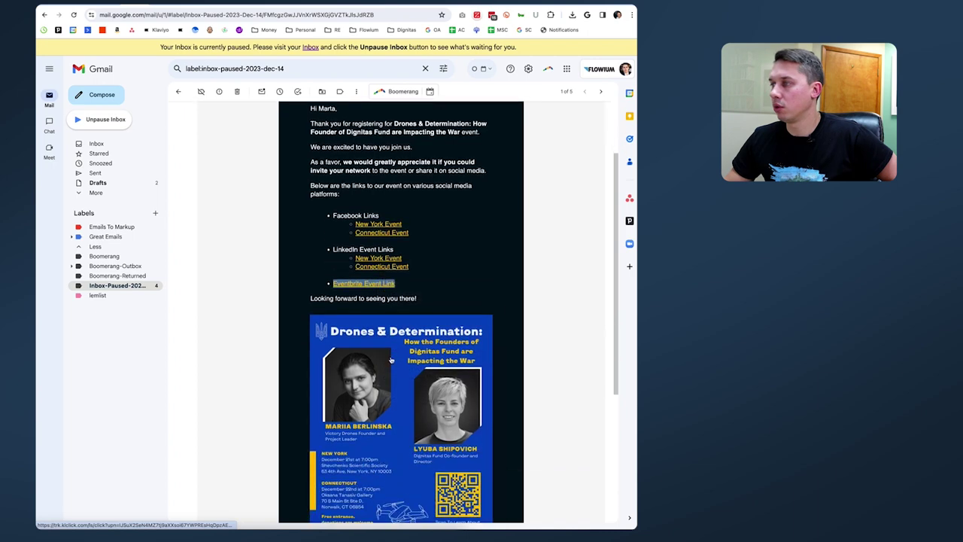
right_click(380, 345)
key(Escape)
scroll(403, 331, down, 10)
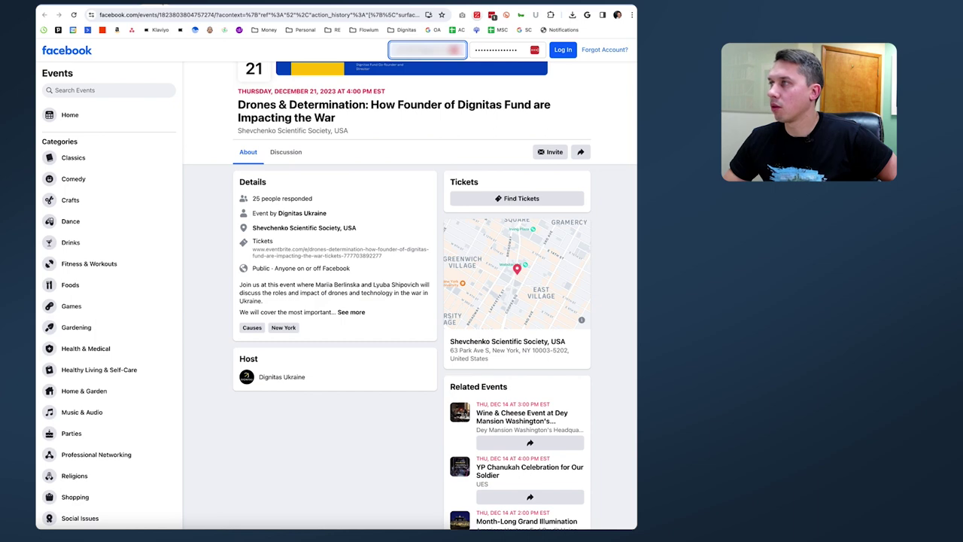
Scroll through the opened Facebook and Eventbrite pages to verify the Drones & Determination links.
scroll(410, 294, up, 3)
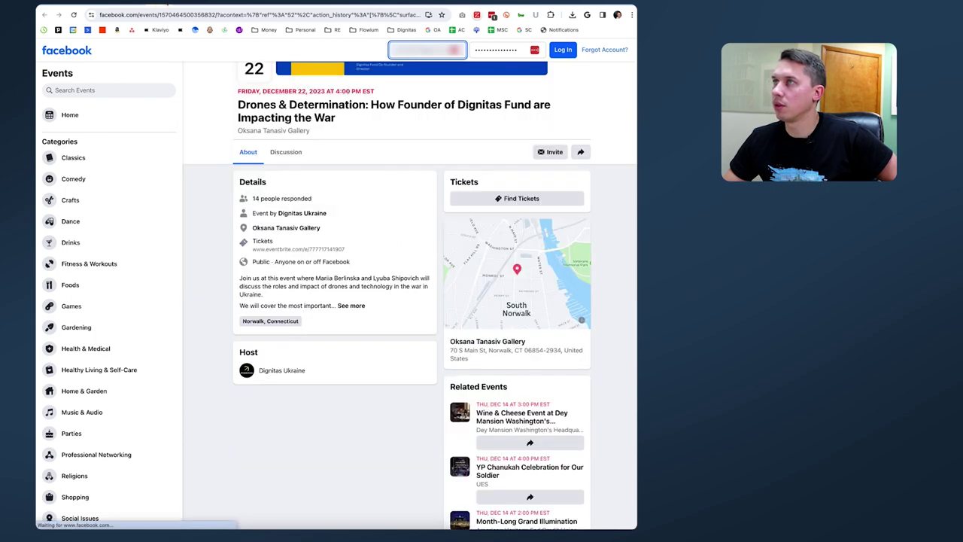
scroll(198, 60, up, 3)
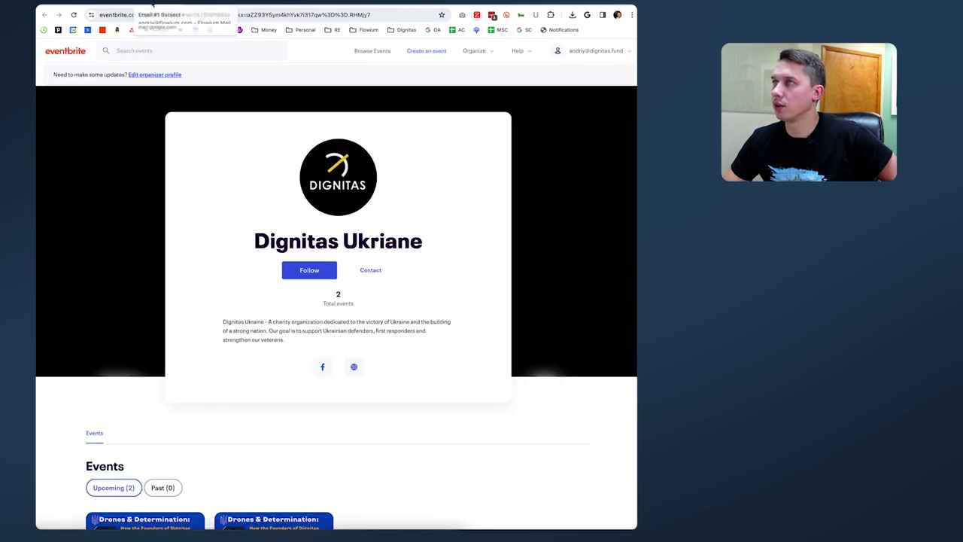
scroll(413, 260, up, 5)
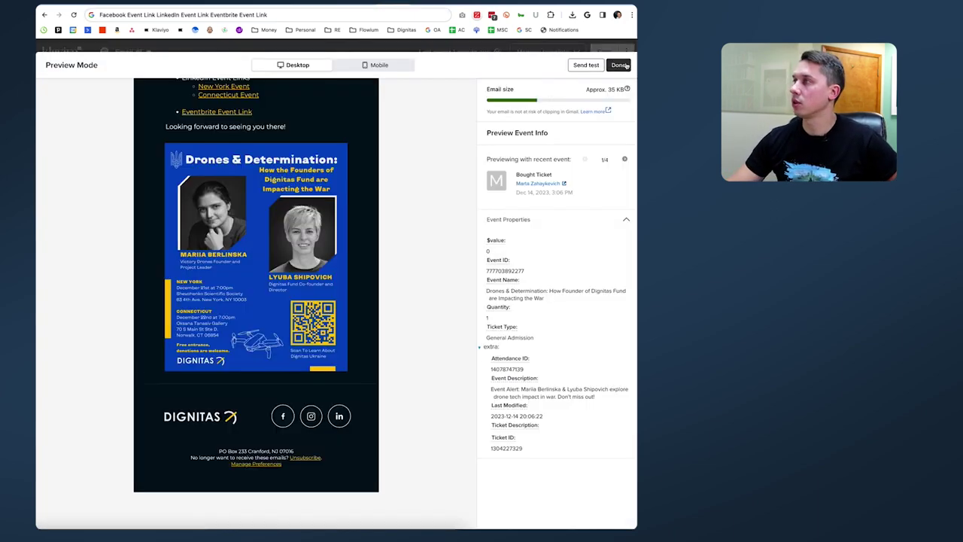
Save the email template and leave the editor for the email settings.
click(618, 65)
click(605, 52)
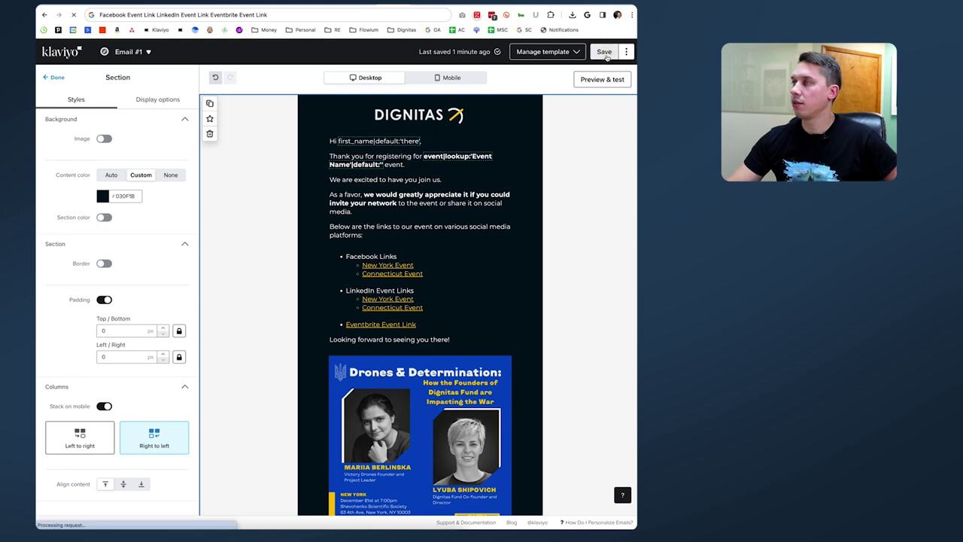
triple_click(193, 196)
click(512, 162)
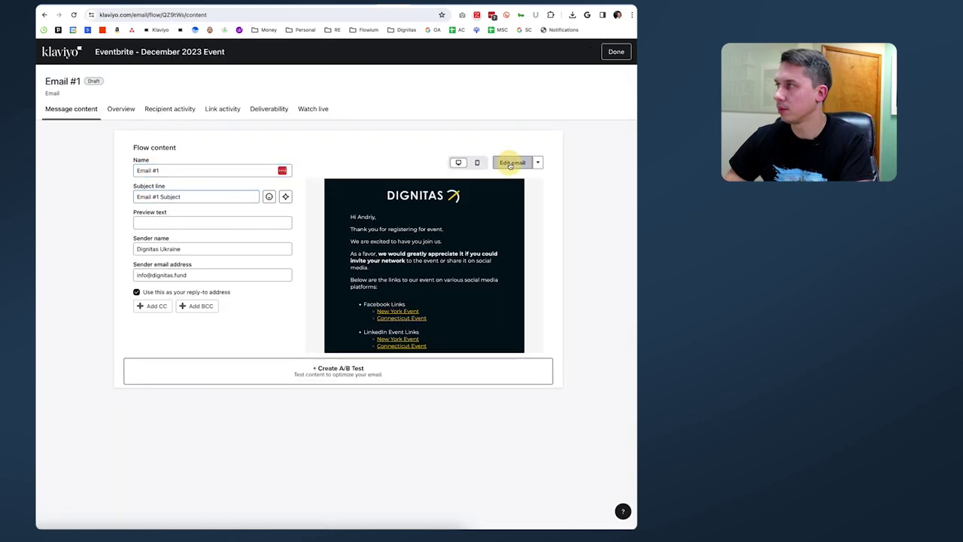
drag(143, 179, 47, 180)
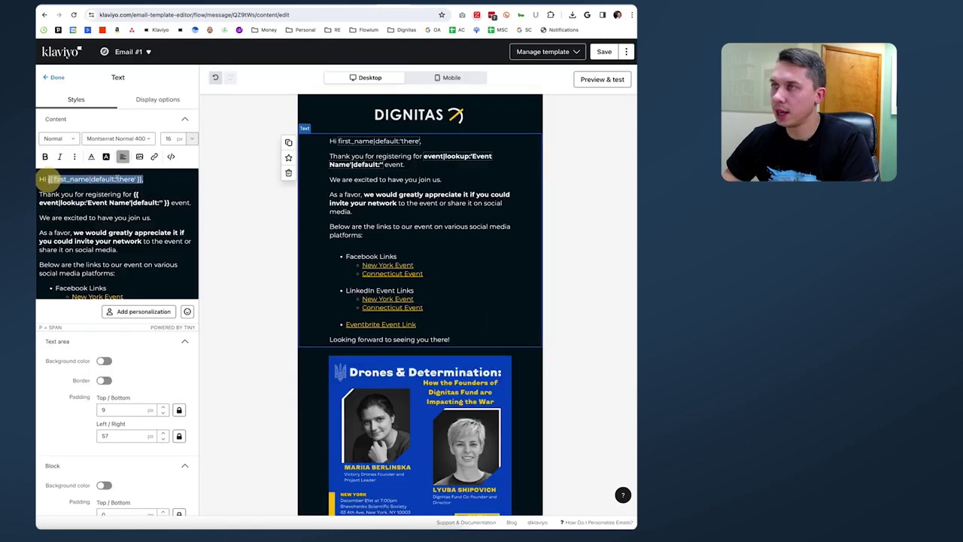
click(602, 53)
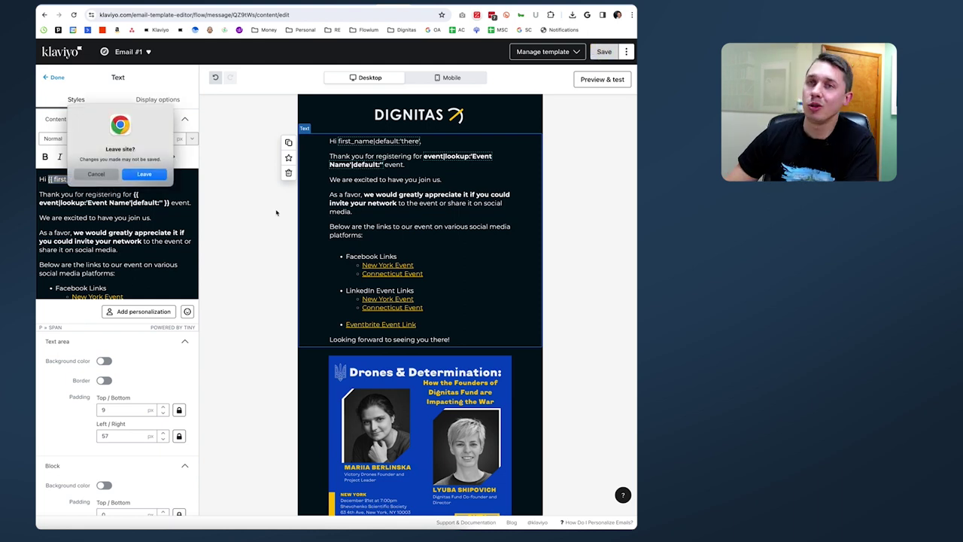
click(157, 174)
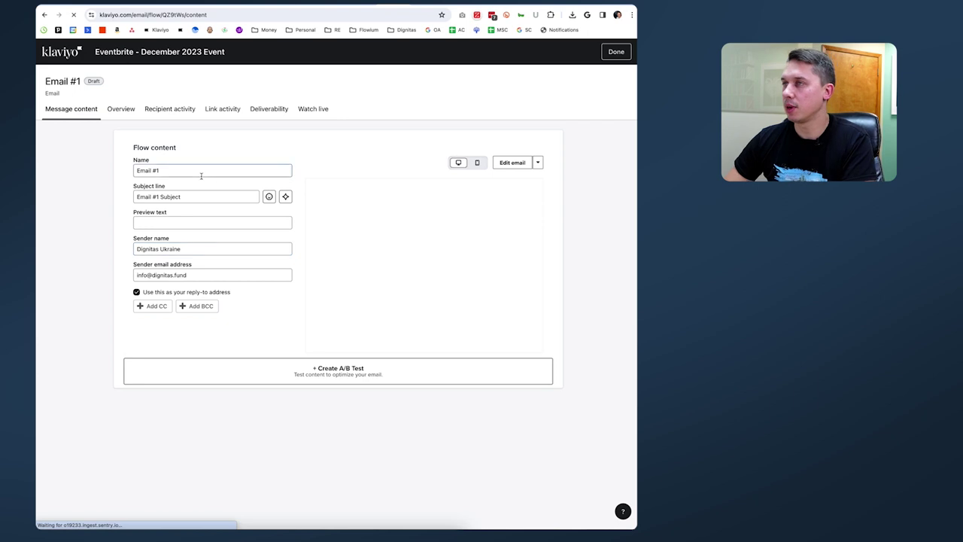
Move the personalized ticket-confirmed line from the Name field into the Subject line.
drag(200, 171, 138, 170)
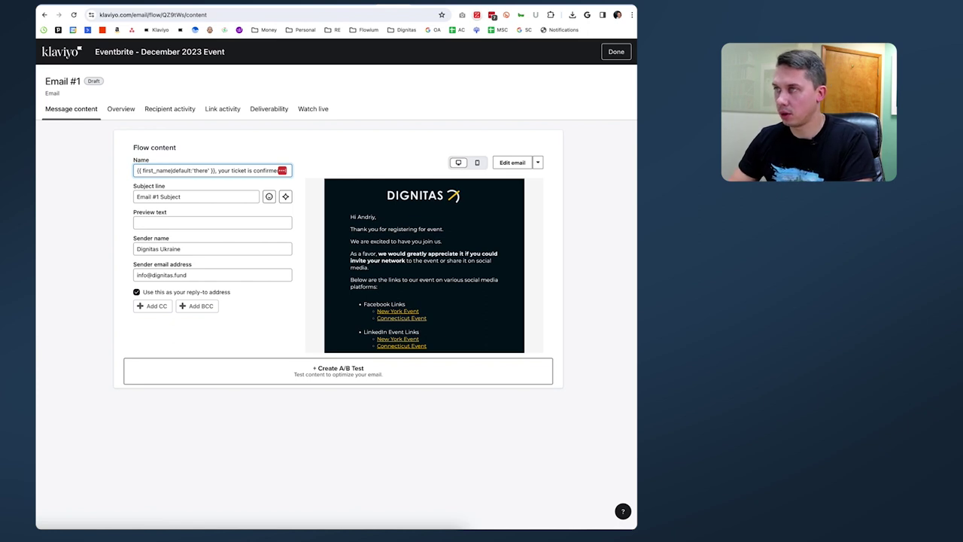
key(ctrl+a)
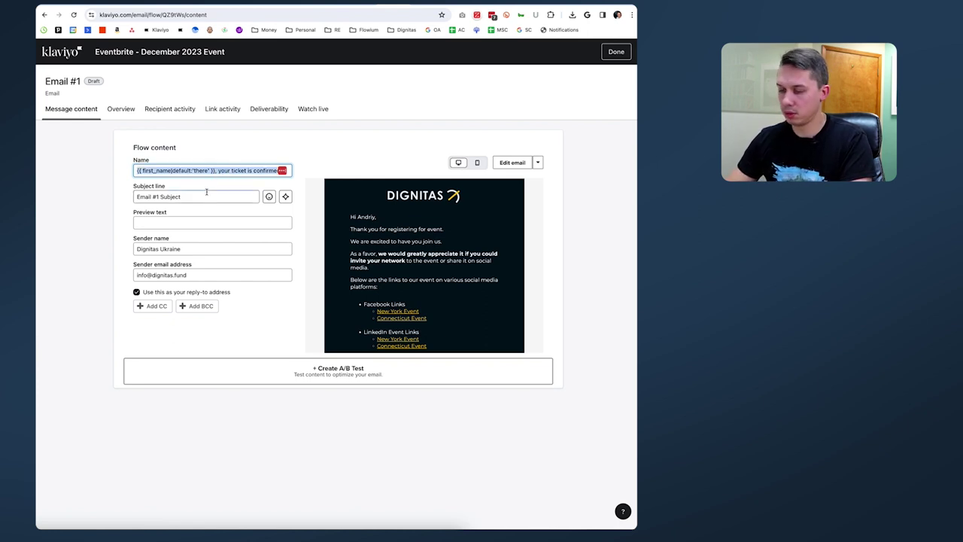
key(ctrl+x)
click(204, 196)
key(ctrl+a)
key(ctrl+v)
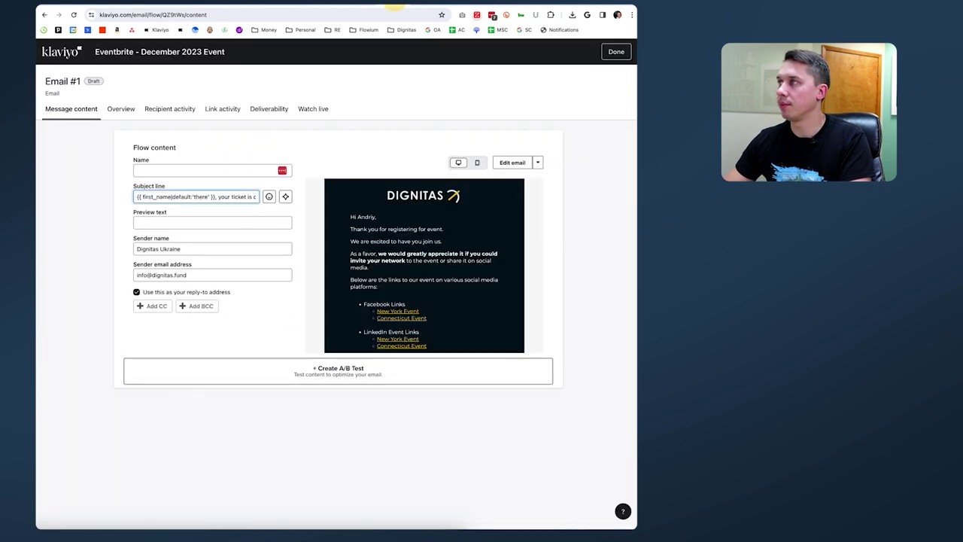
Set preview text 'we are excited to have you join us' and rename to 'Email #1 - Eventbrite event confirmation'.
click(206, 224)
text(we are excited to have you join us)
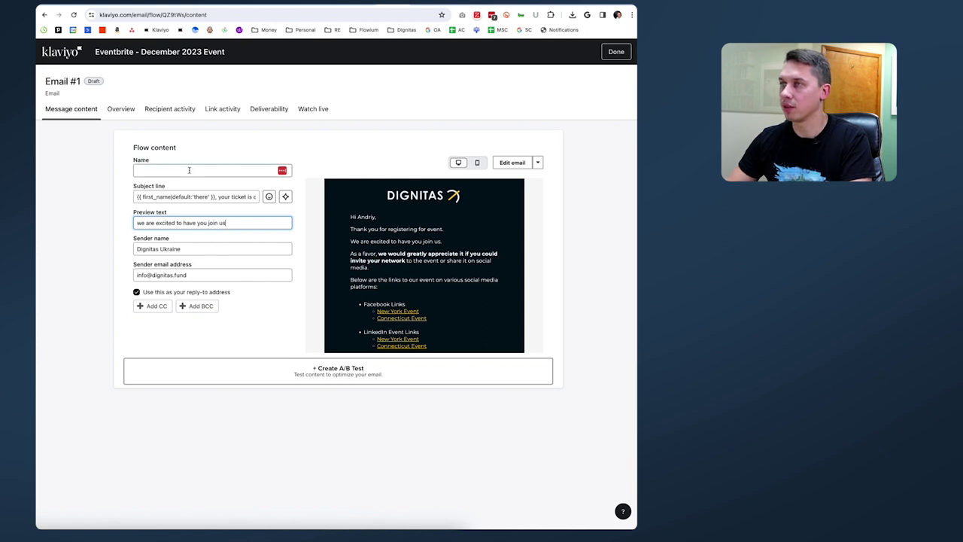
click(188, 170)
text(Email #1 - Eventbrite event confirmation)
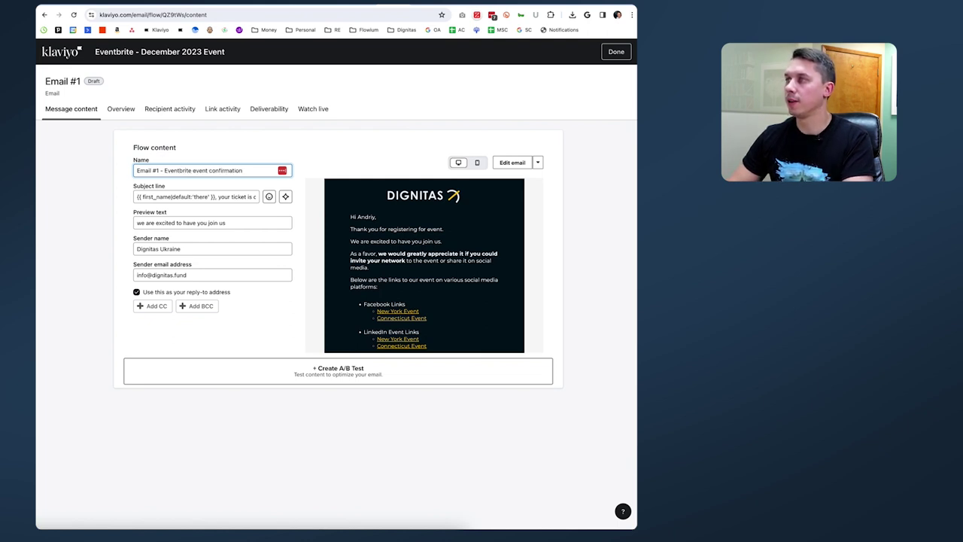
click(311, 150)
click(616, 51)
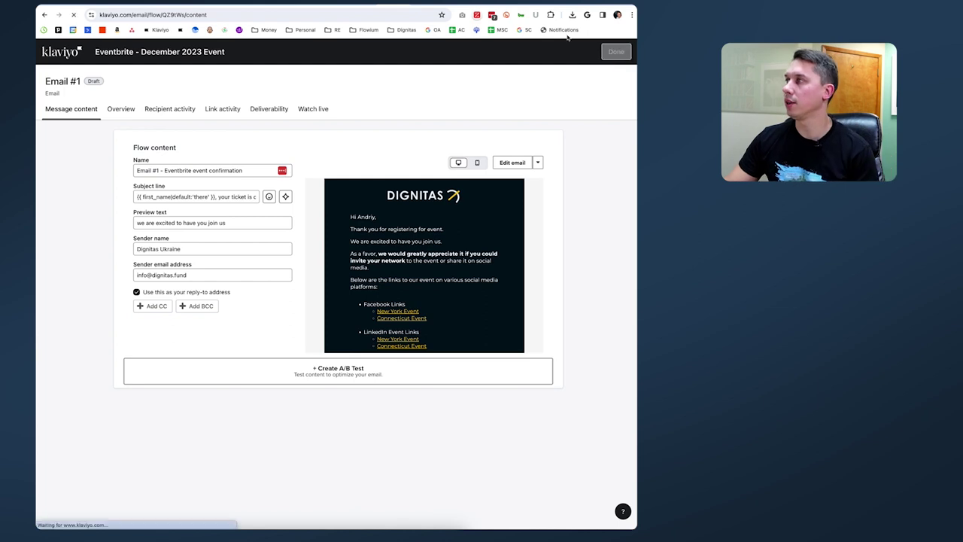
Set the confirmation email to Live and turn Smart Sending off.
click(362, 215)
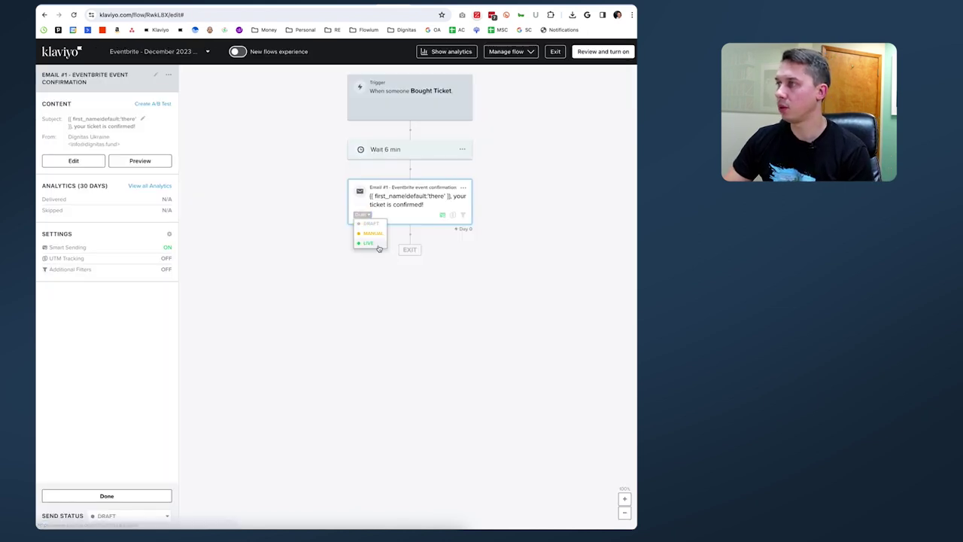
click(373, 243)
click(441, 204)
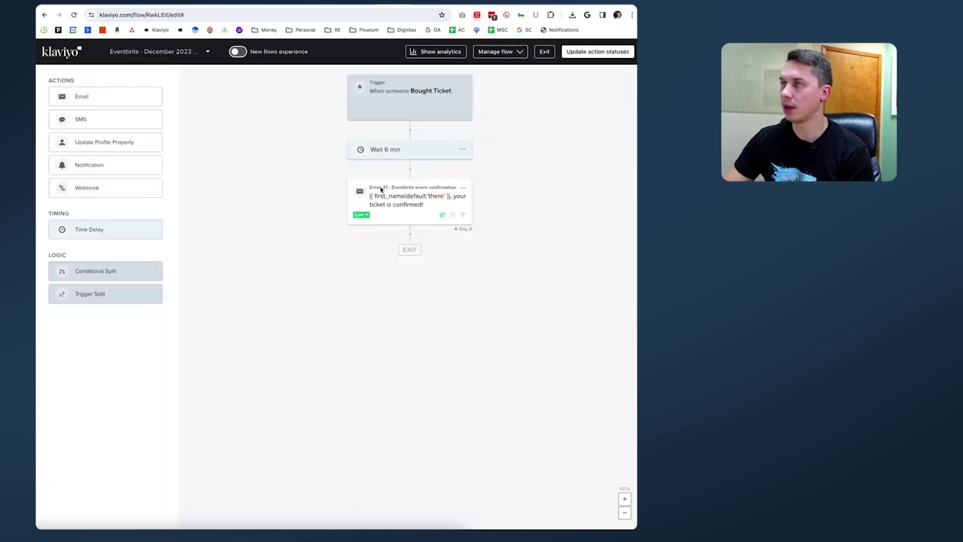
click(152, 249)
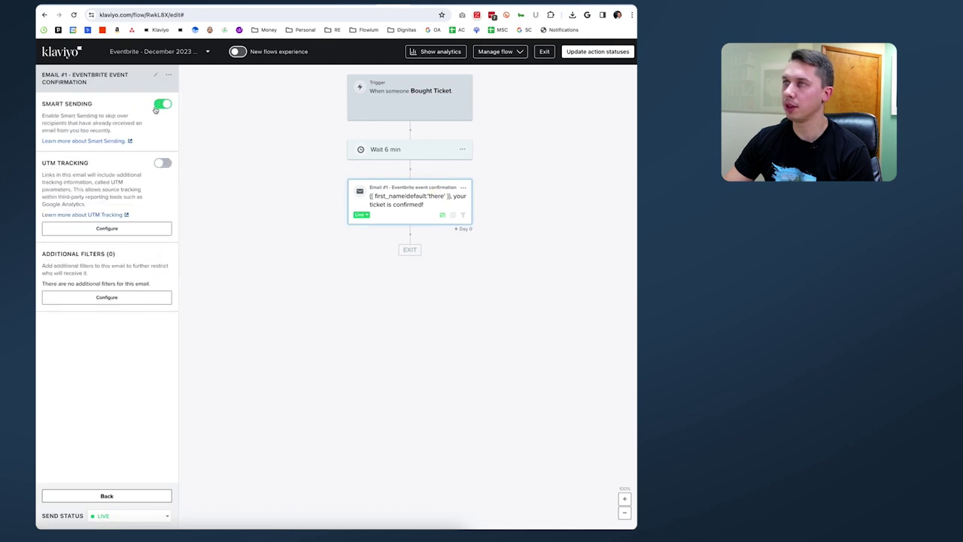
Add past profiles to the flow from Manage flow.
click(497, 51)
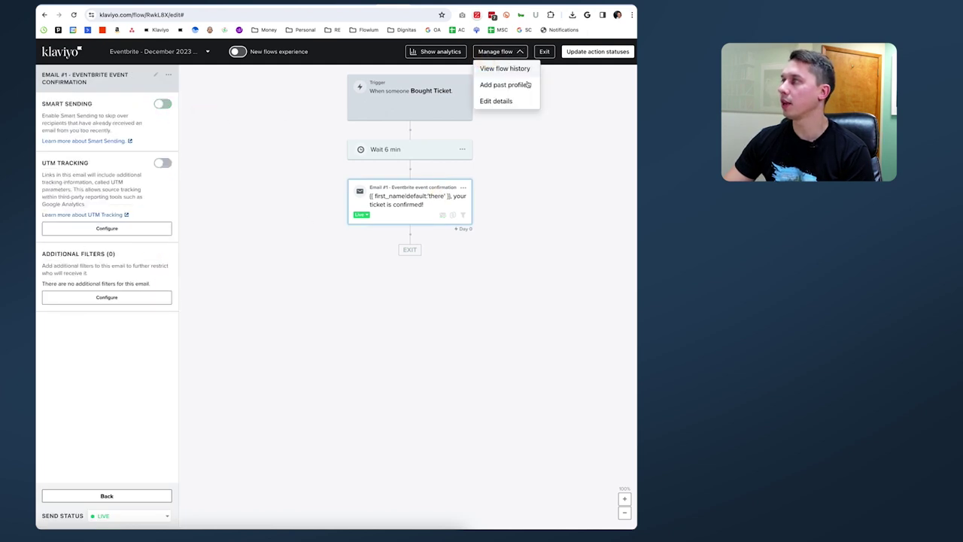
click(505, 85)
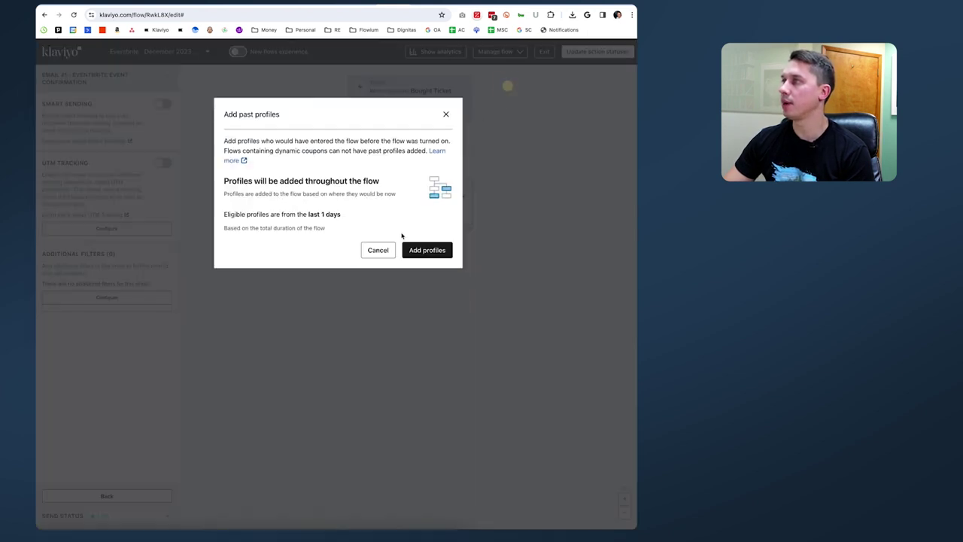
click(436, 250)
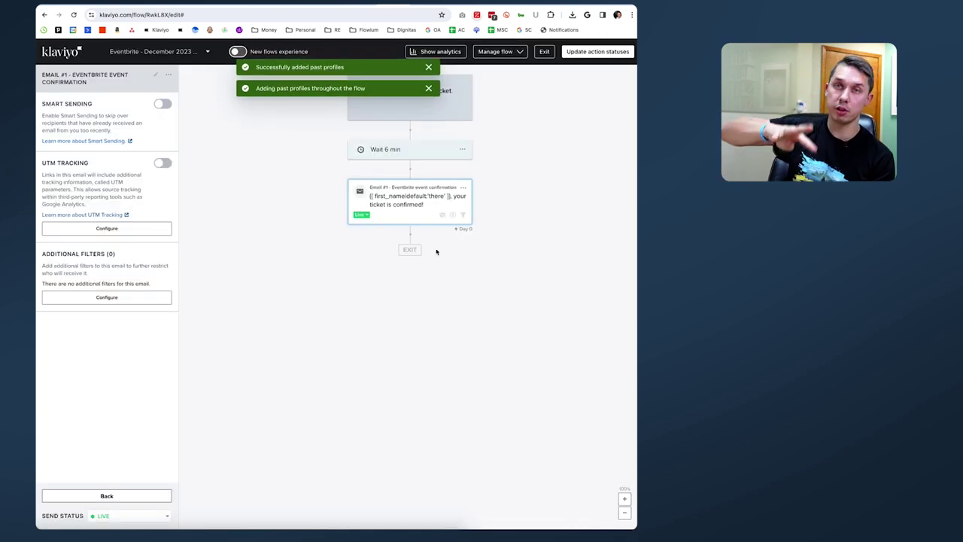